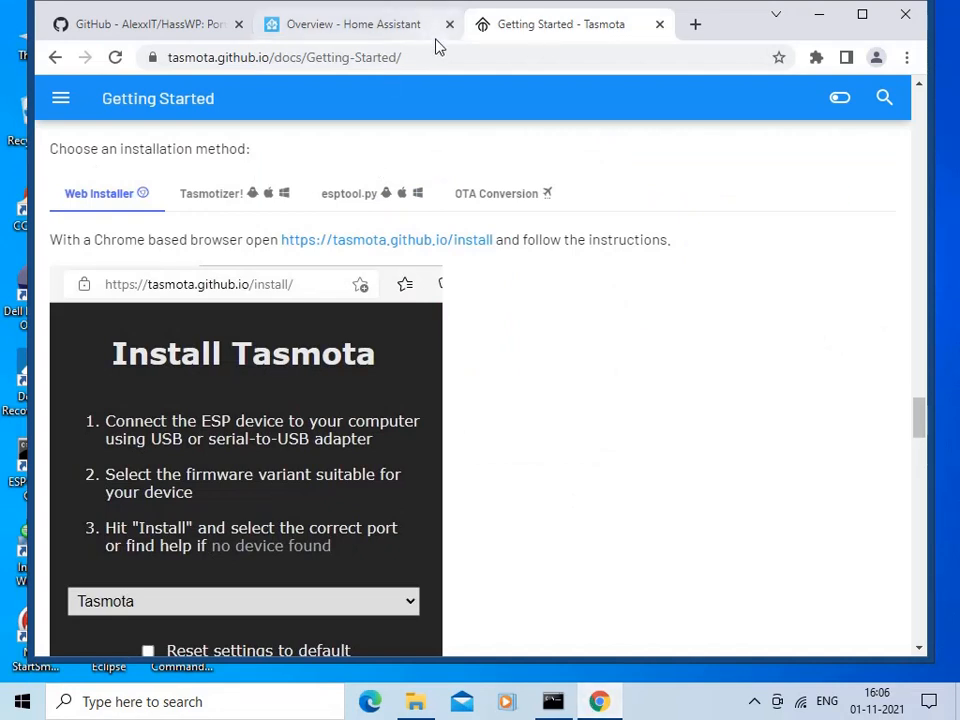
Step: Open the Tasmota web installer and install the Tasmota firmware with settings reset to default through the CP2102 bridge on COM6
left_click(426, 59)
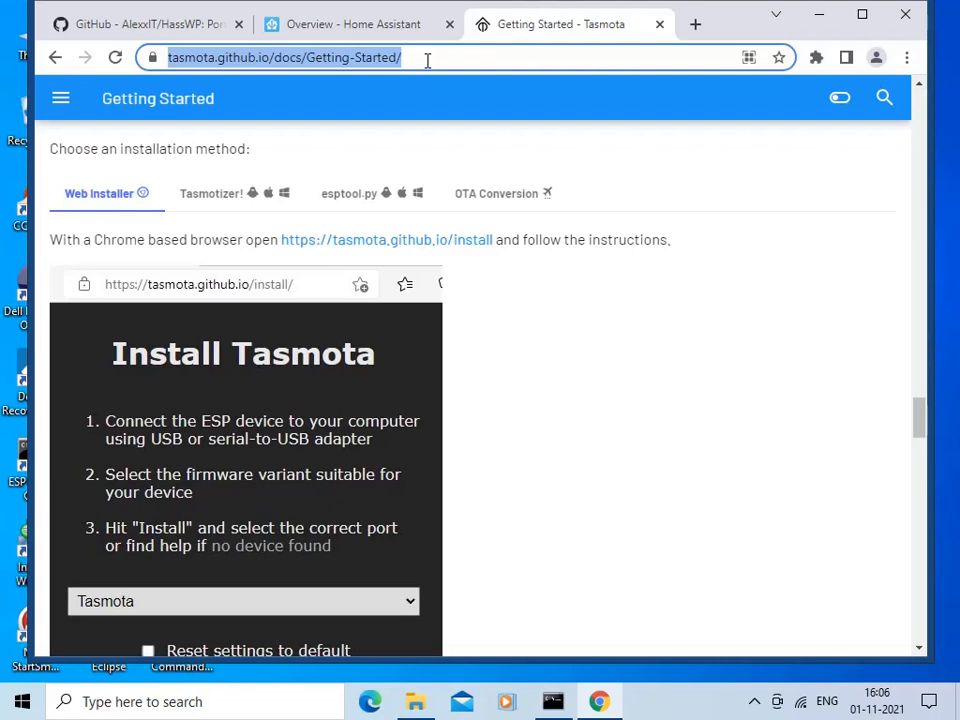
left_click(384, 246)
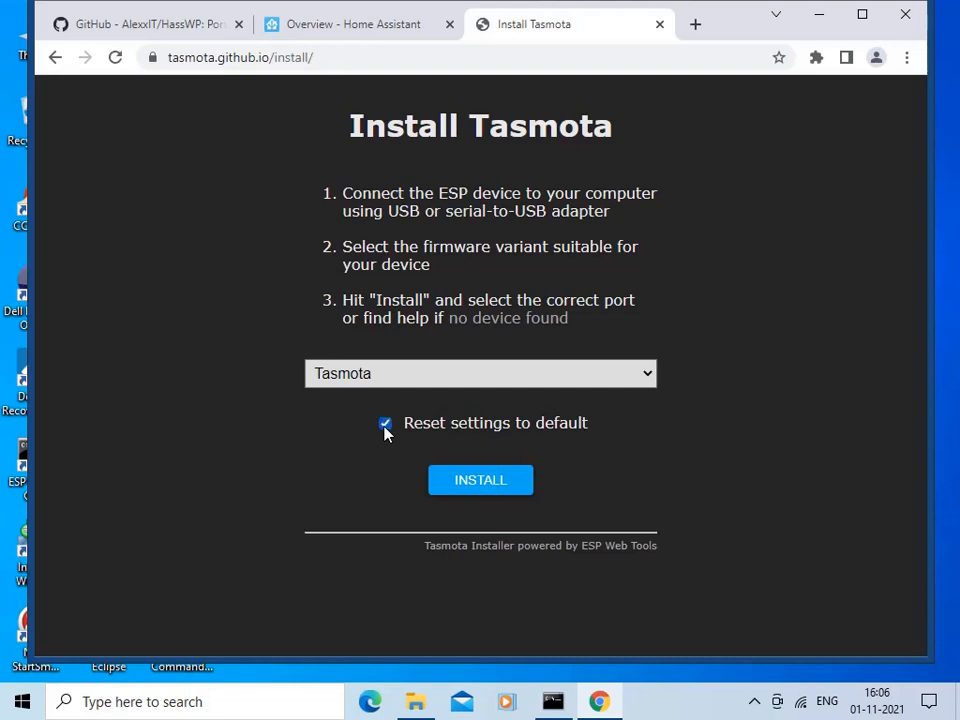
left_click(479, 484)
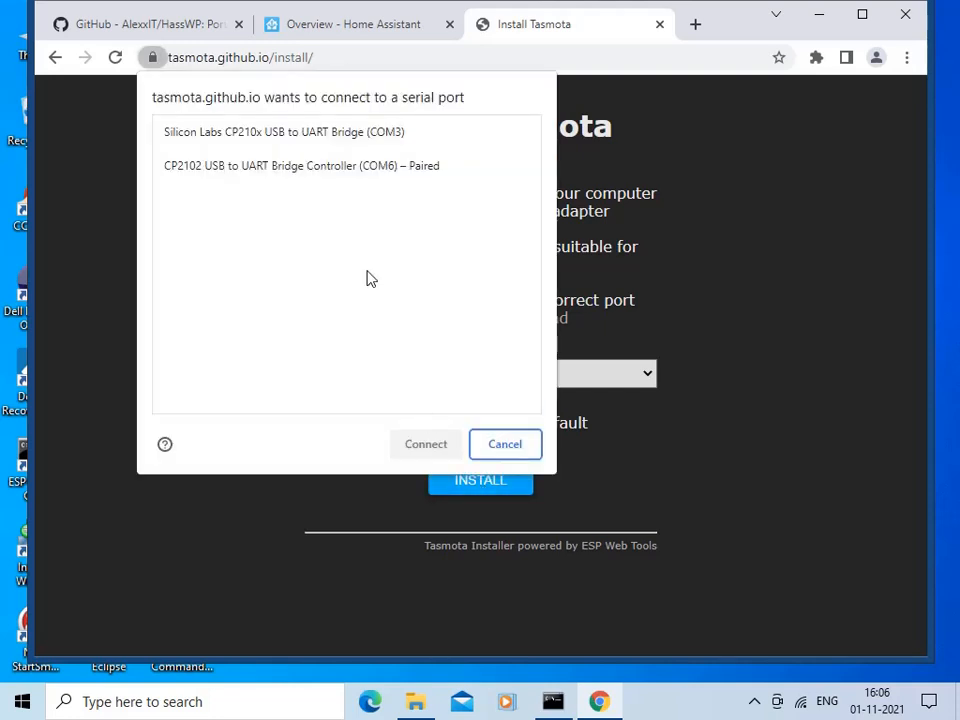
left_click(344, 168)
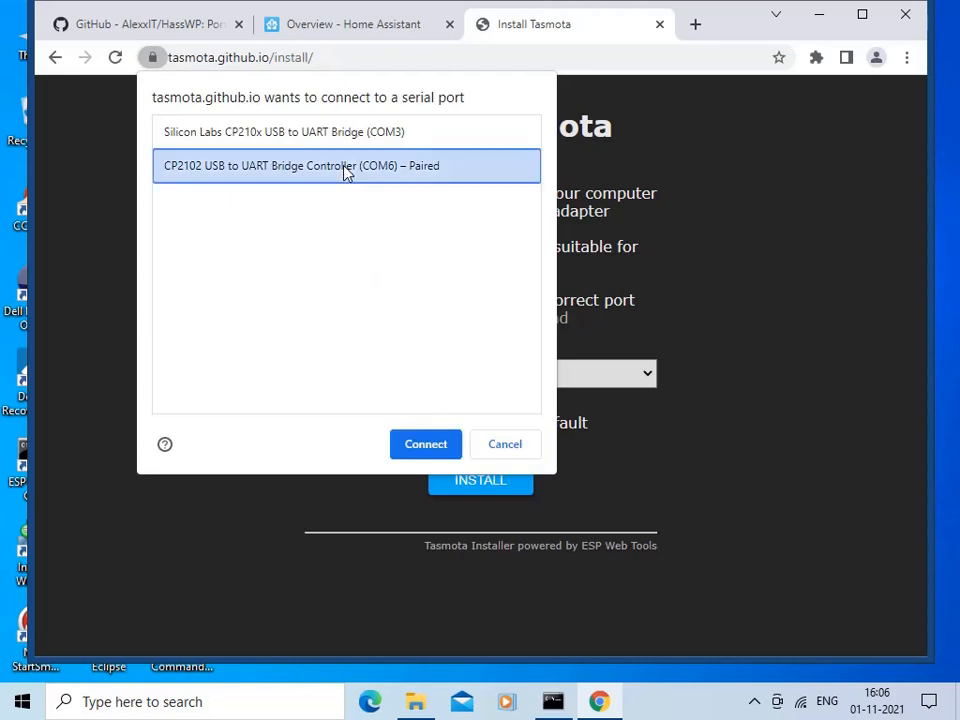
left_click(426, 444)
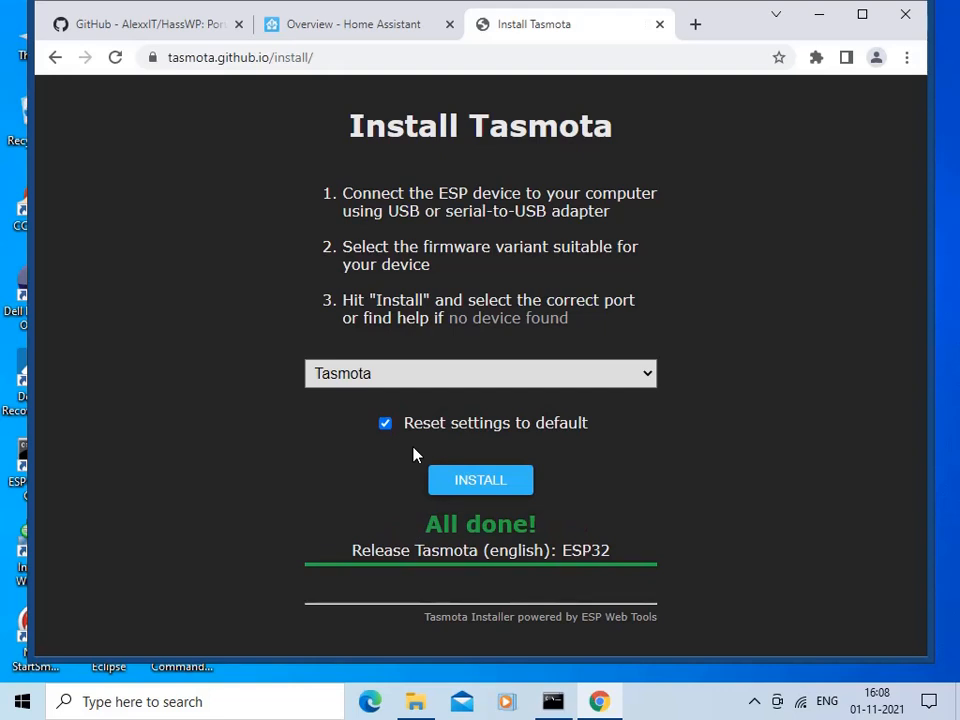
Step: Connect the computer to the open Wi-Fi network tasmota-0D83F8-1016
left_click(800, 705)
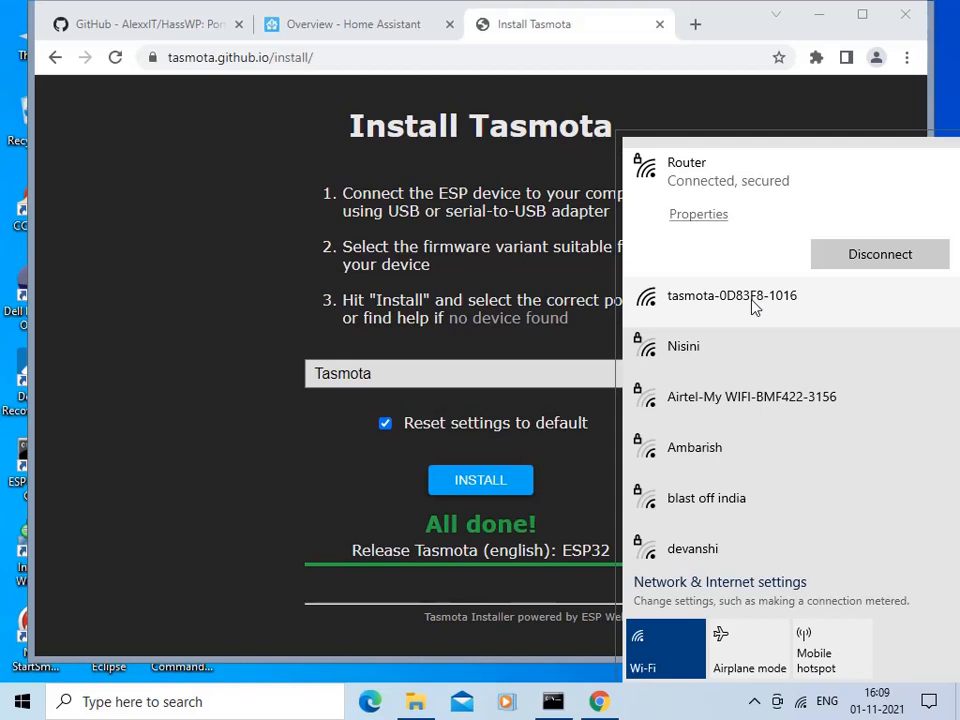
left_click(754, 307)
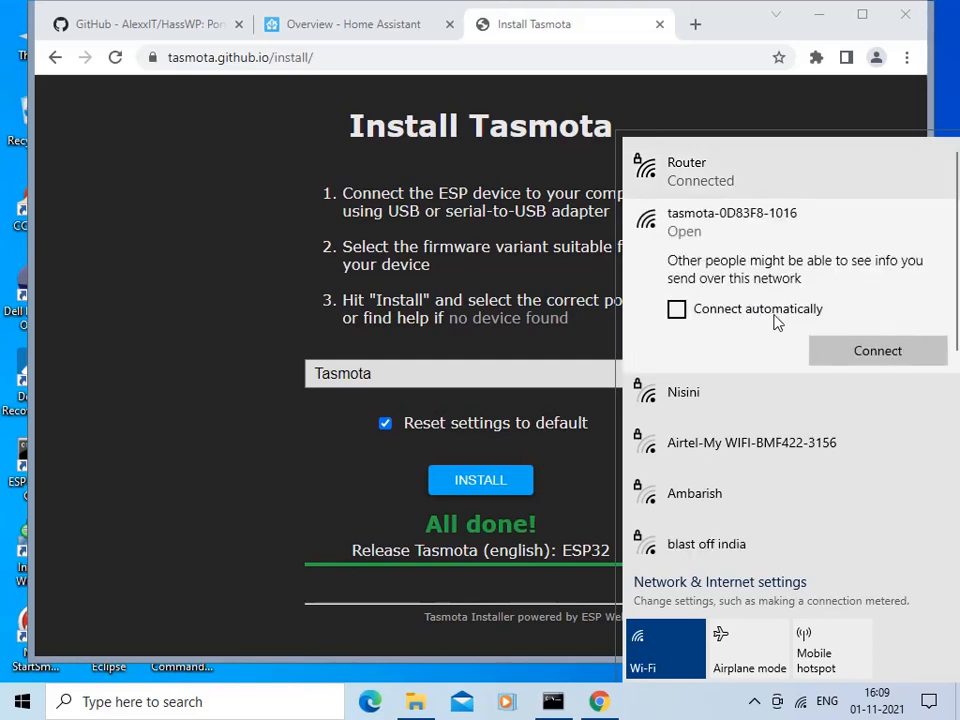
left_click(855, 358)
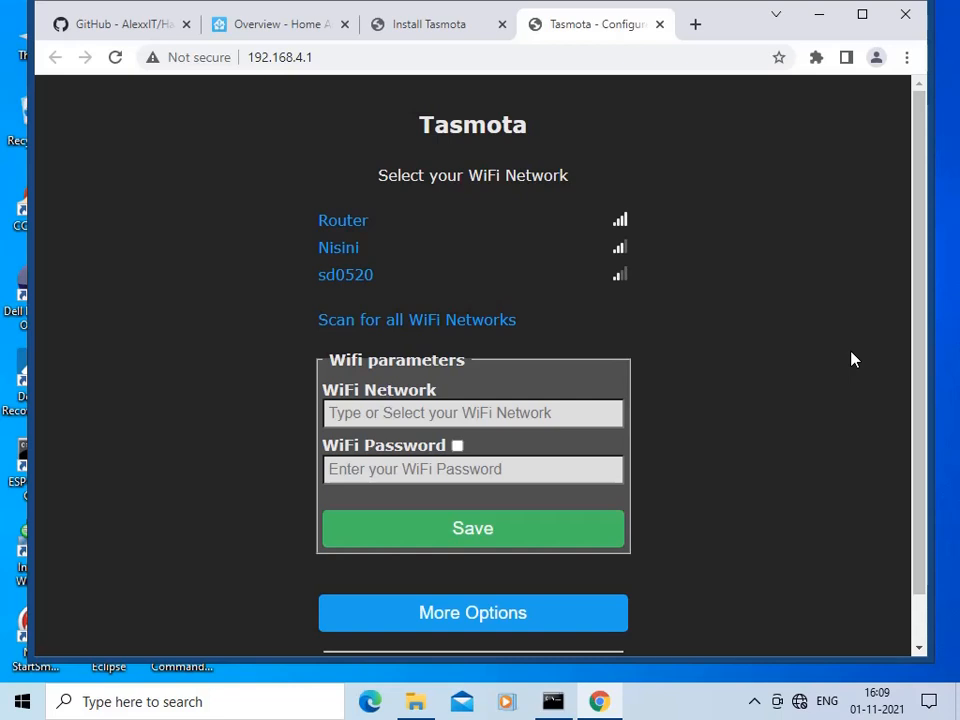
Step: Set the device's WiFi network to Router, enter the WiFi password and save the Wifi parameters
left_click(467, 415)
left_click(467, 415)
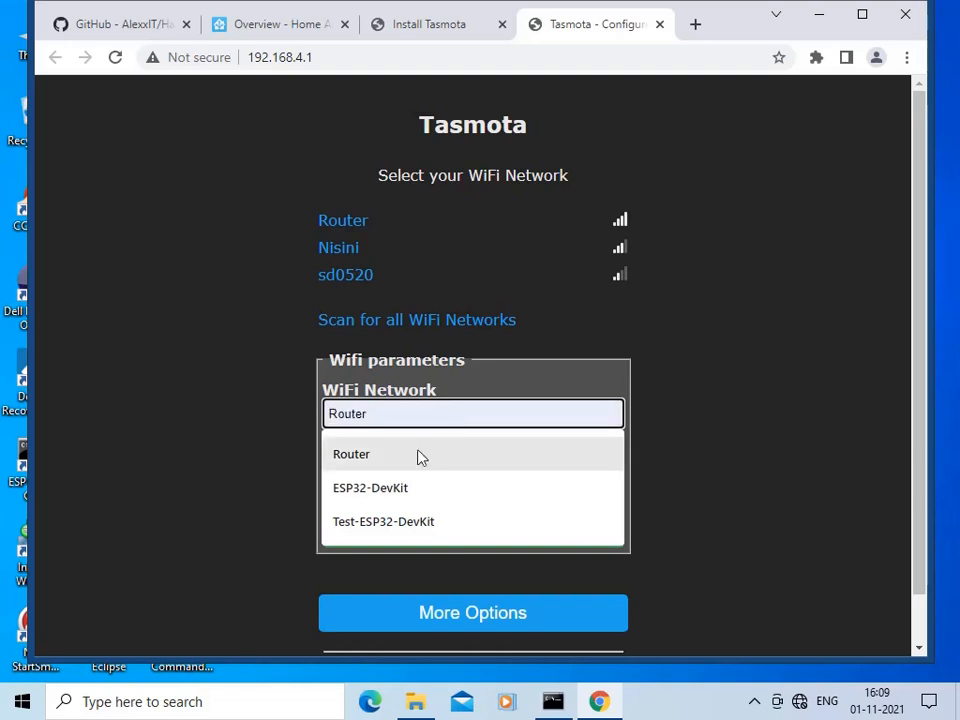
left_click(367, 456)
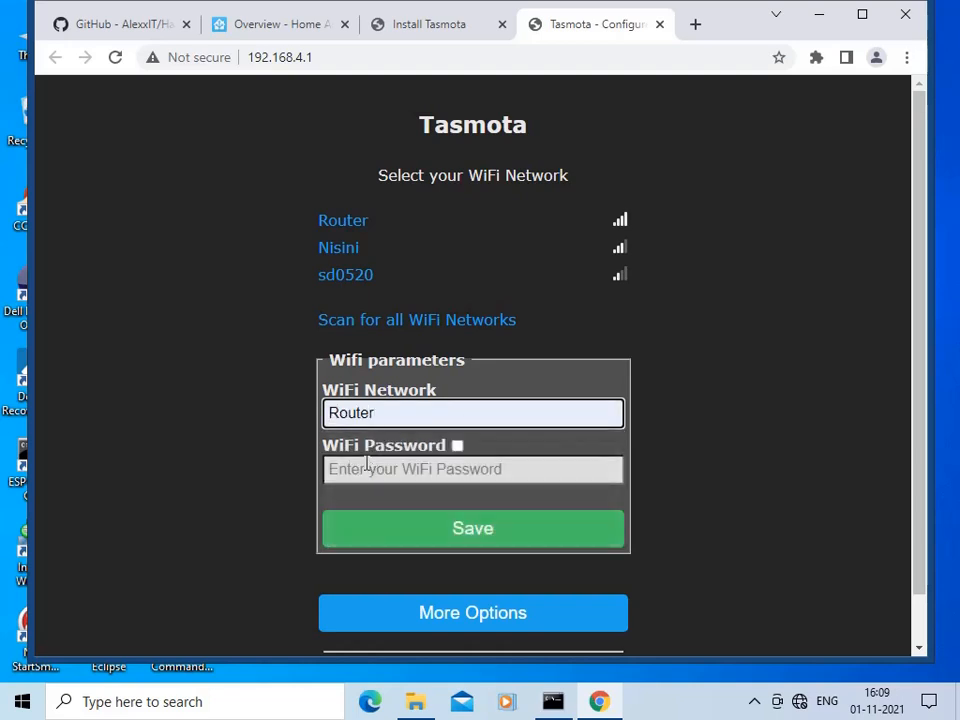
left_click(358, 474)
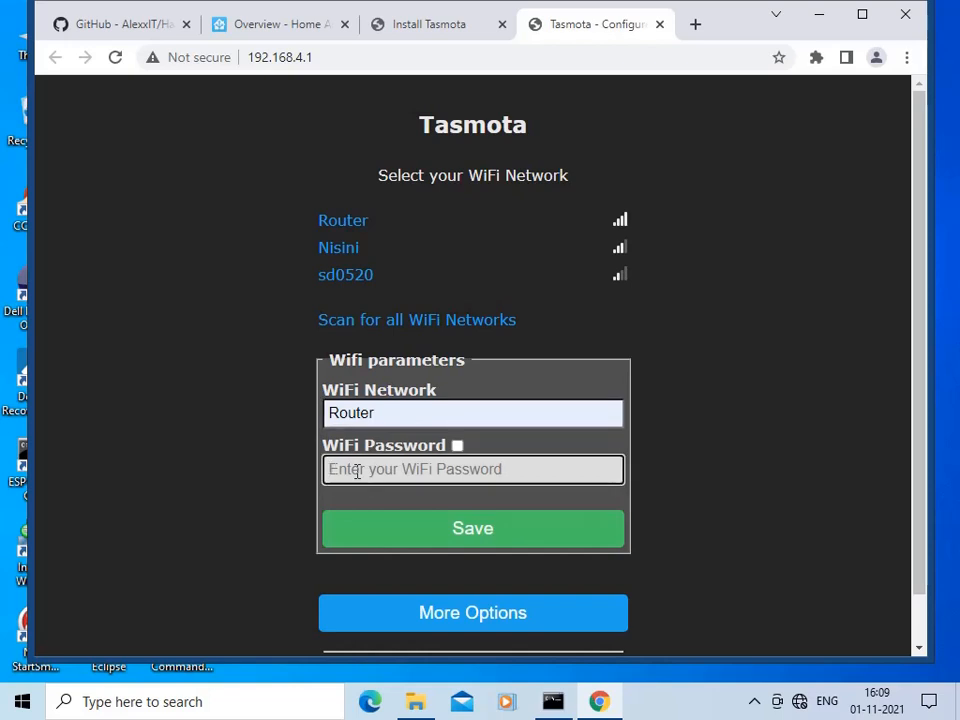
type("•••••••")
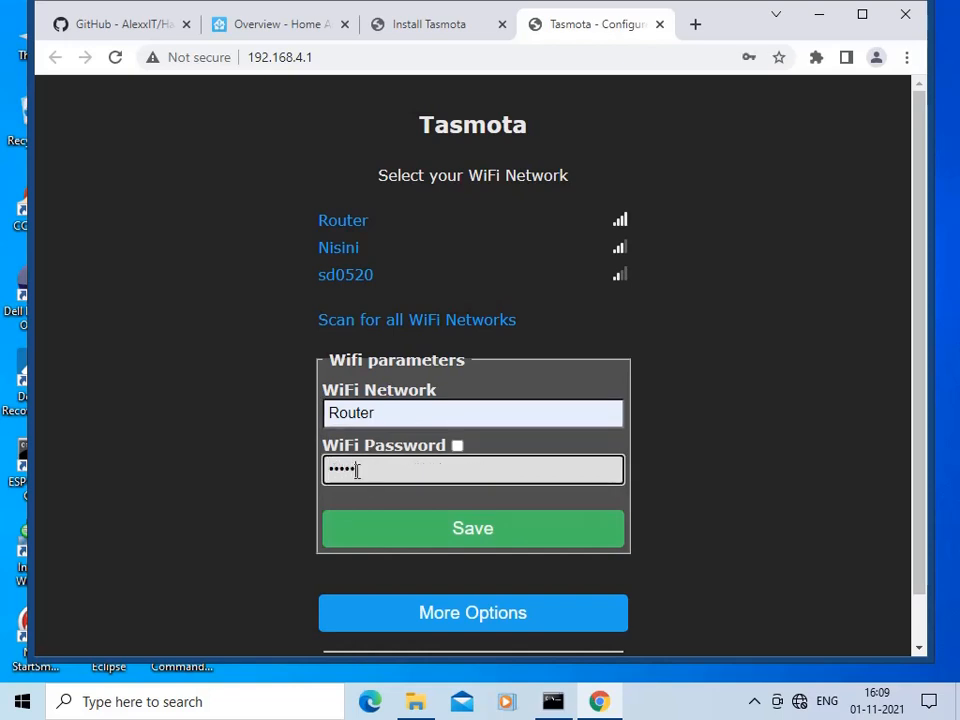
type("••")
left_click(506, 540)
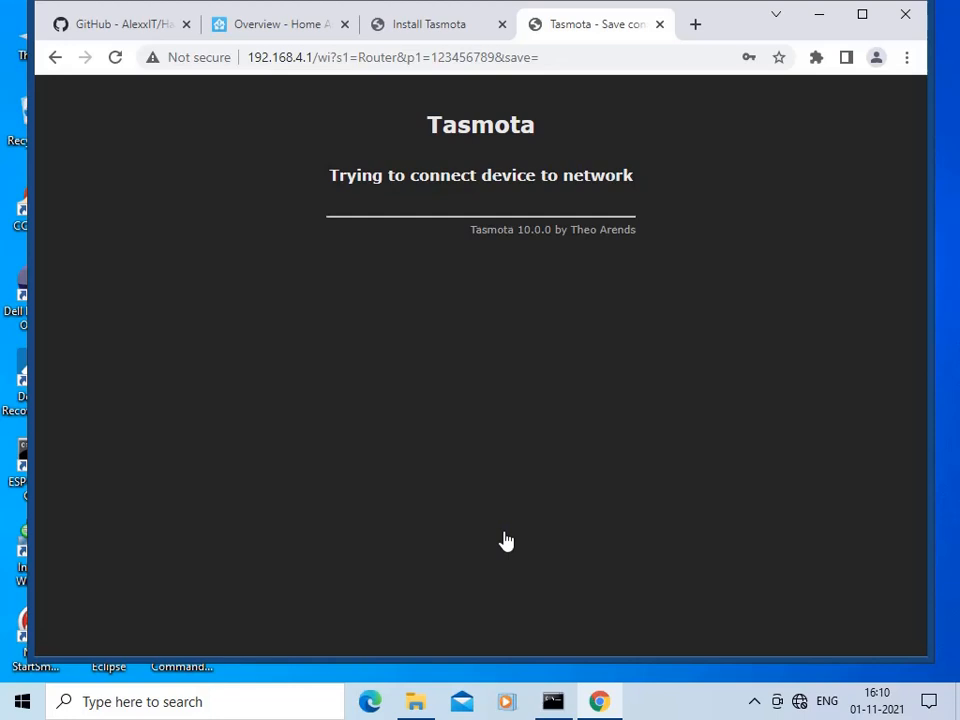
Step: Reconnect the computer to the Router Wi-Fi network and load the device's page at 192.168.43.249
left_click(800, 704)
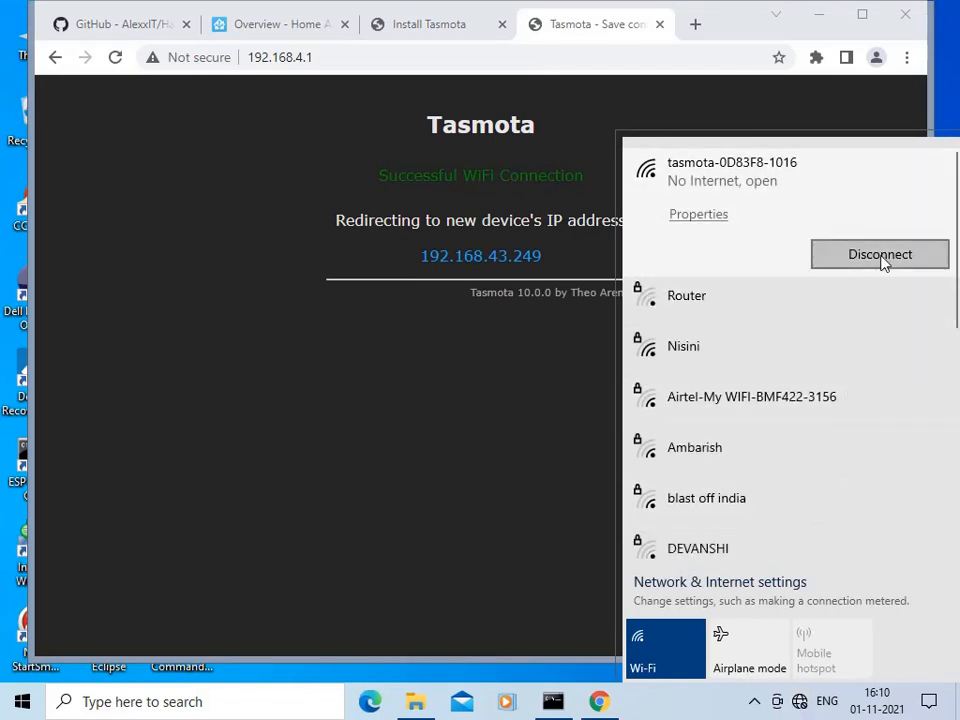
left_click(690, 305)
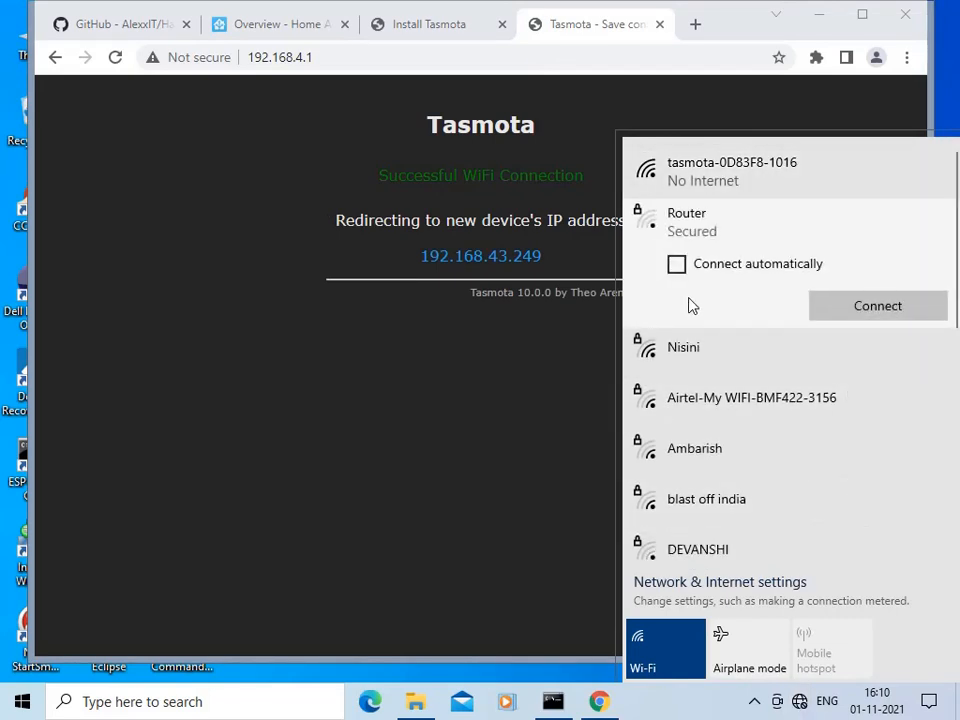
left_click(845, 310)
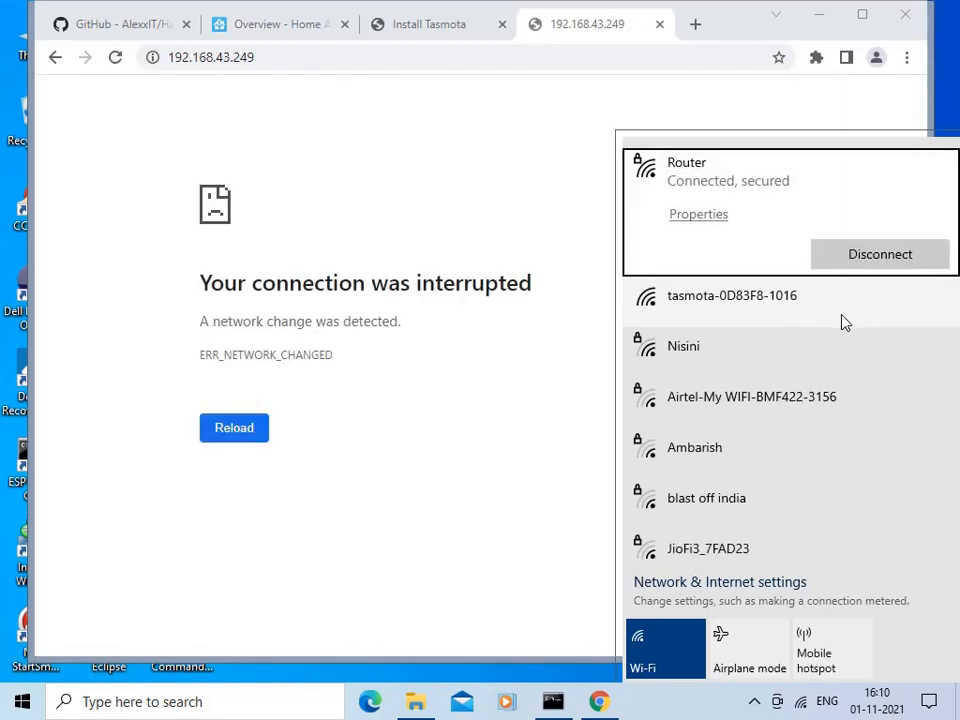
left_click(555, 53)
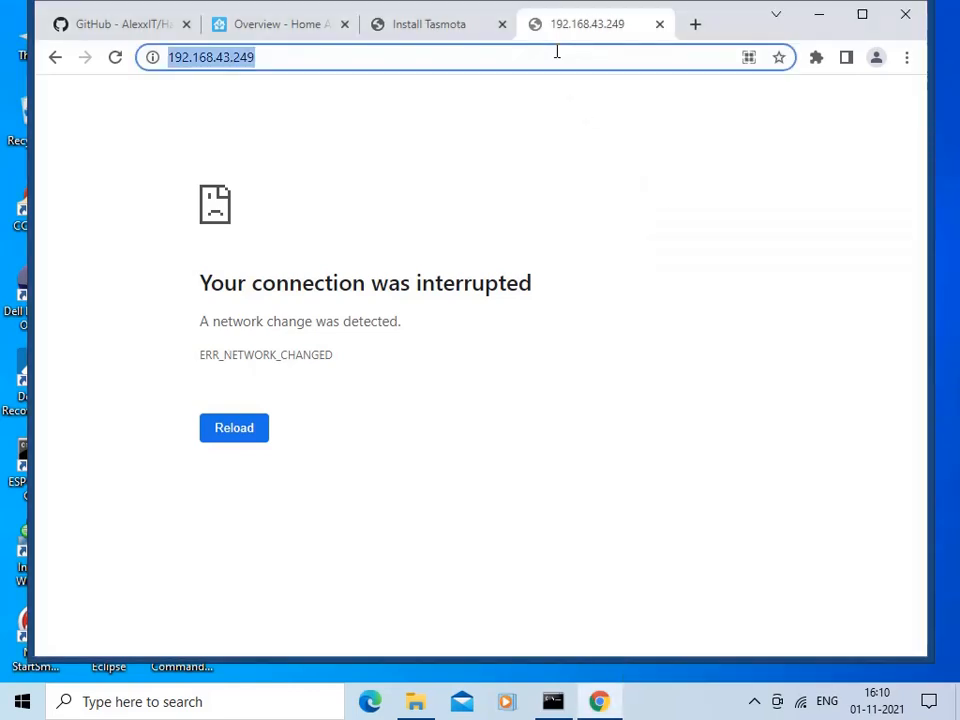
key("Return")
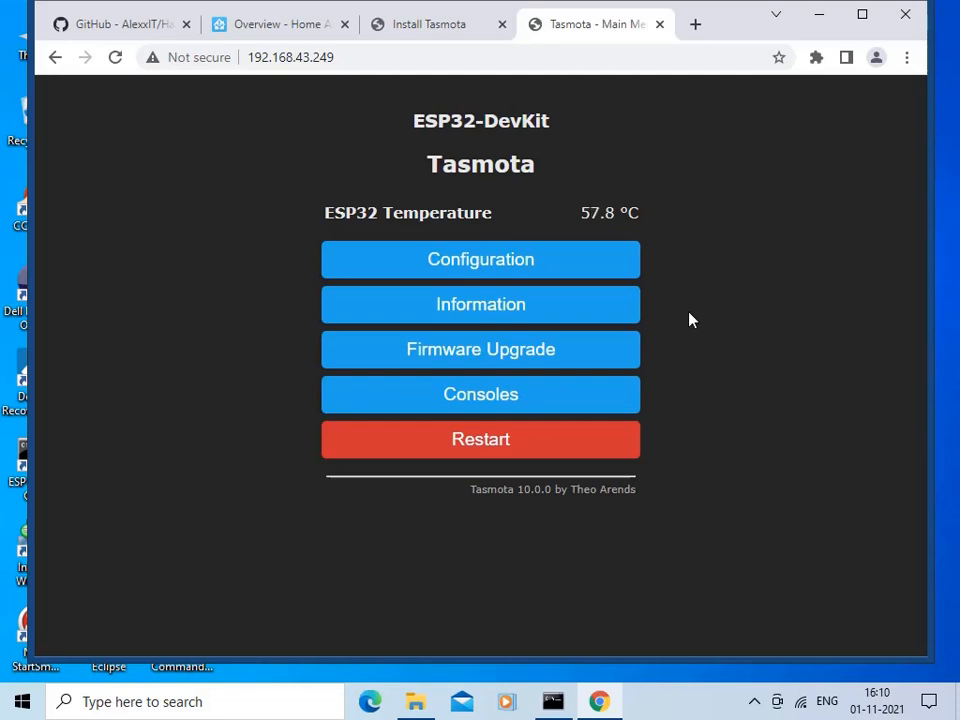
Step: Open the device's module configuration and assign PWM to GPIO2
left_click(474, 269)
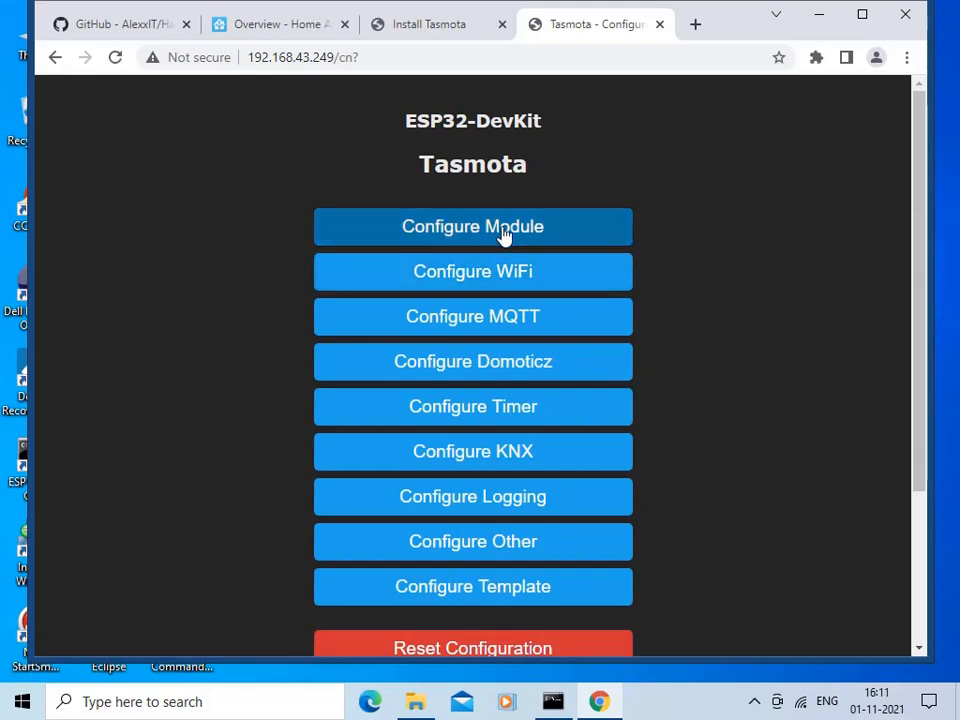
left_click(503, 235)
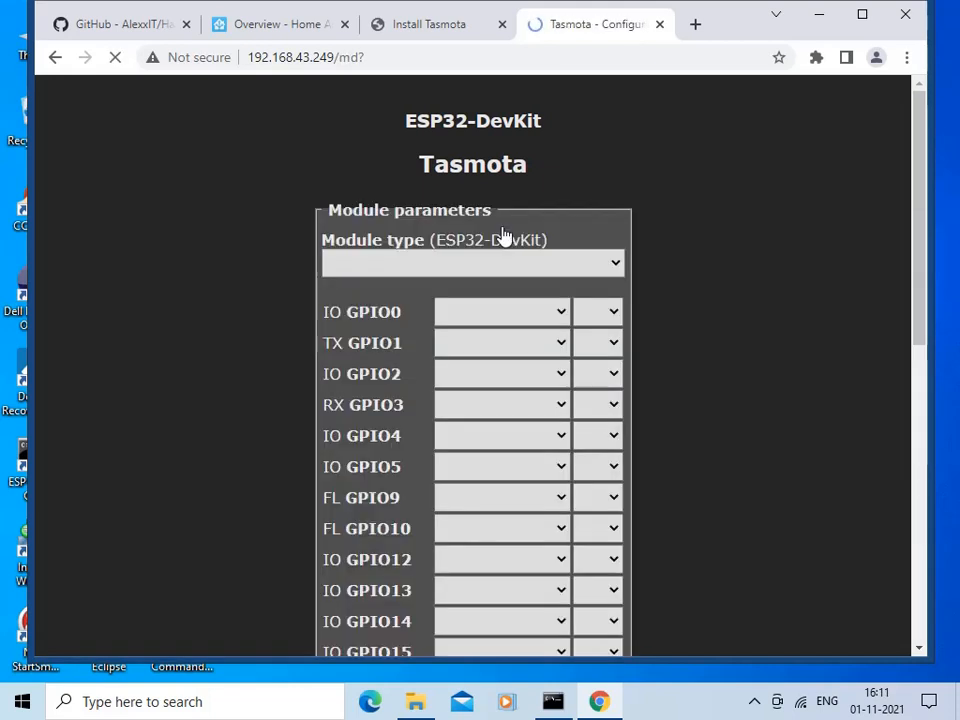
left_click(561, 376)
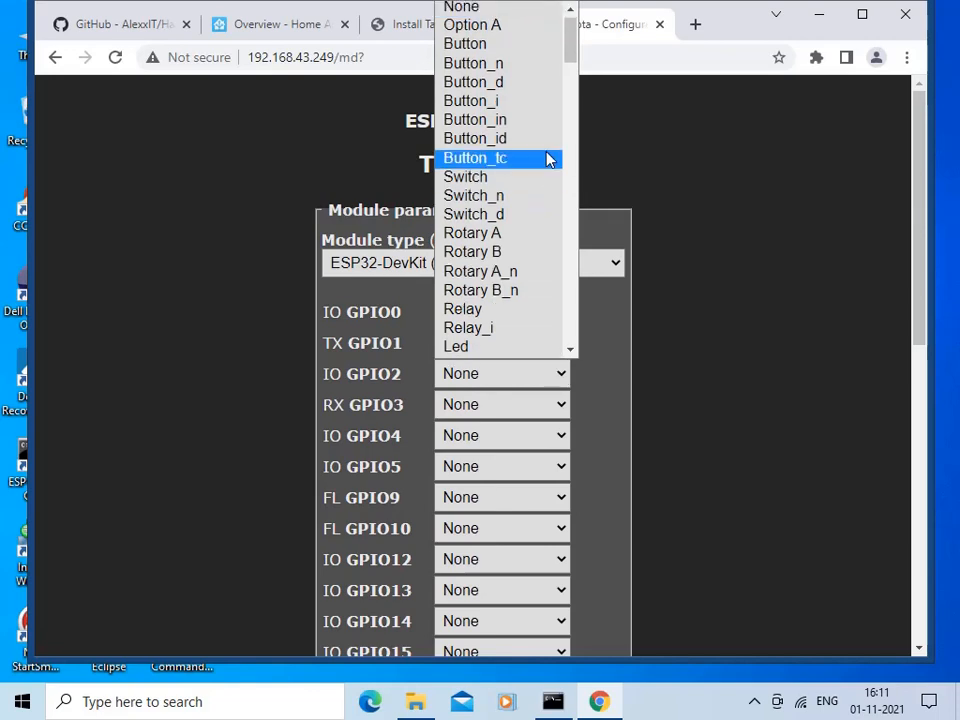
key("p")
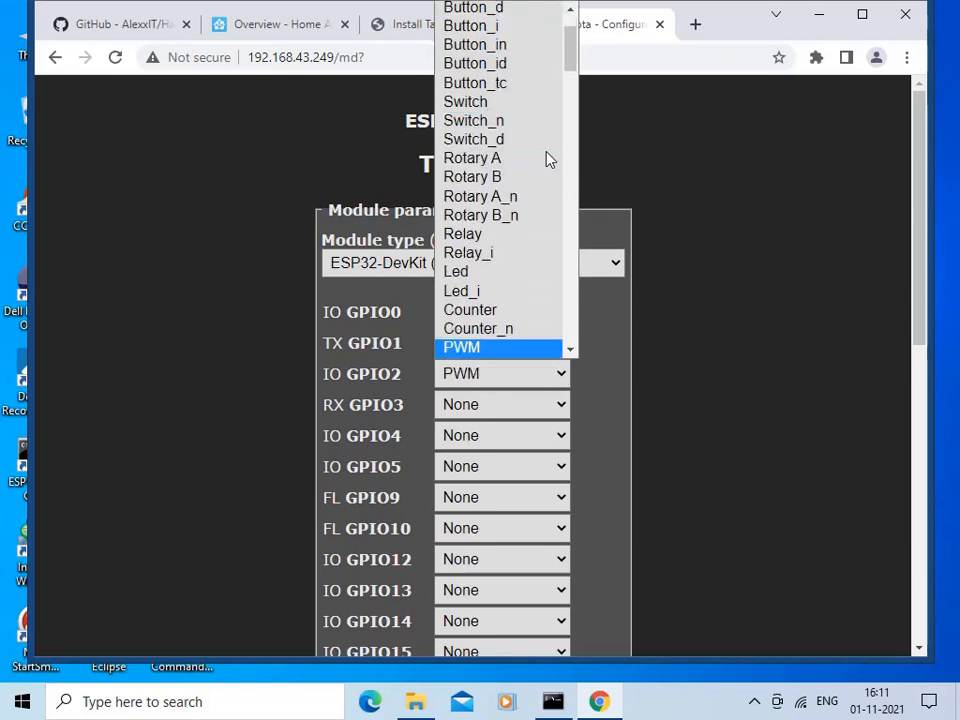
left_click(489, 347)
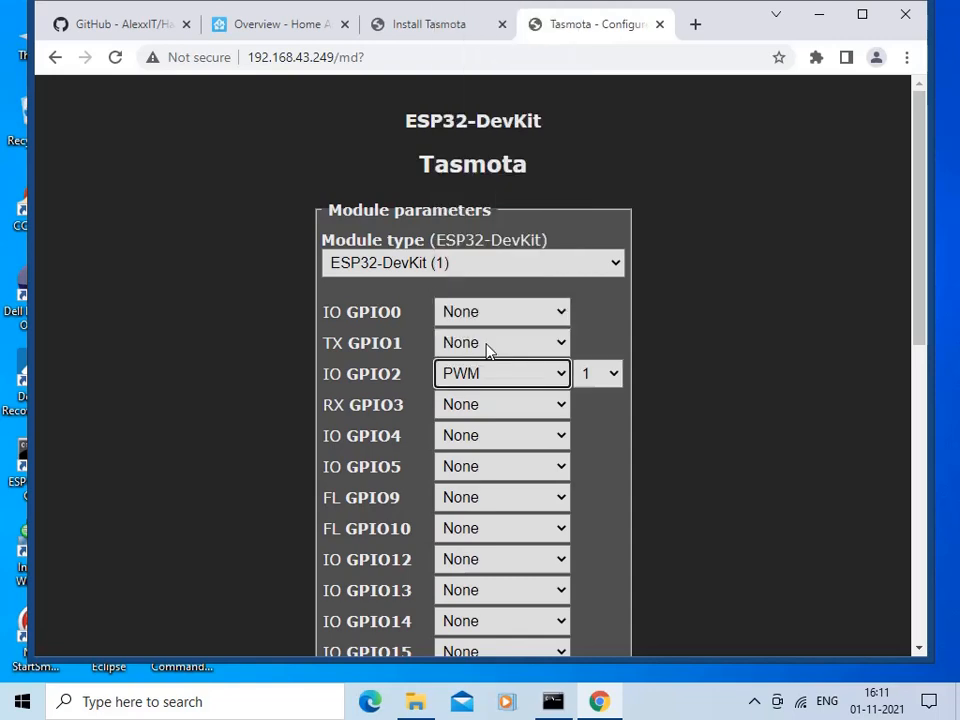
Step: Assign the HallEffect sensor to GPIO36 in the module parameters
scroll(576, 578, "down", 6)
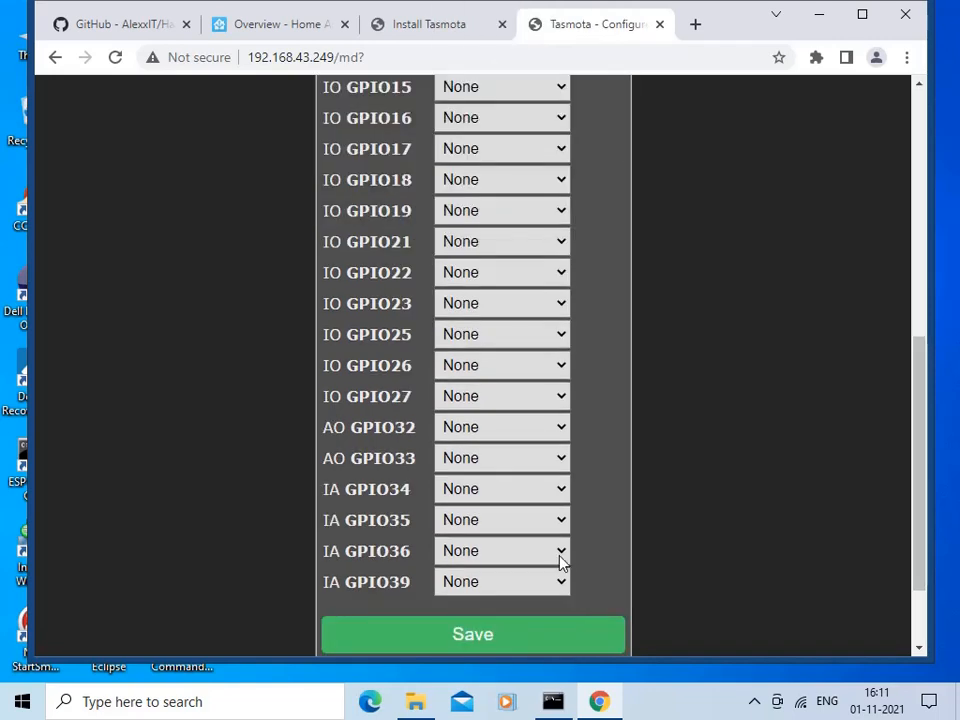
left_click(561, 552)
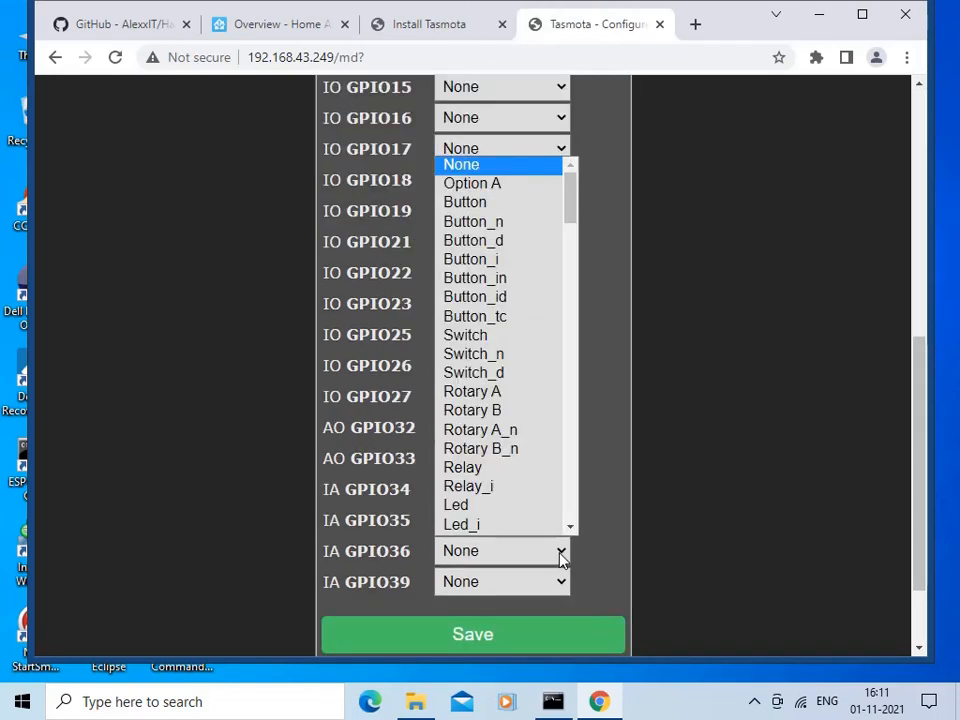
type("hx")
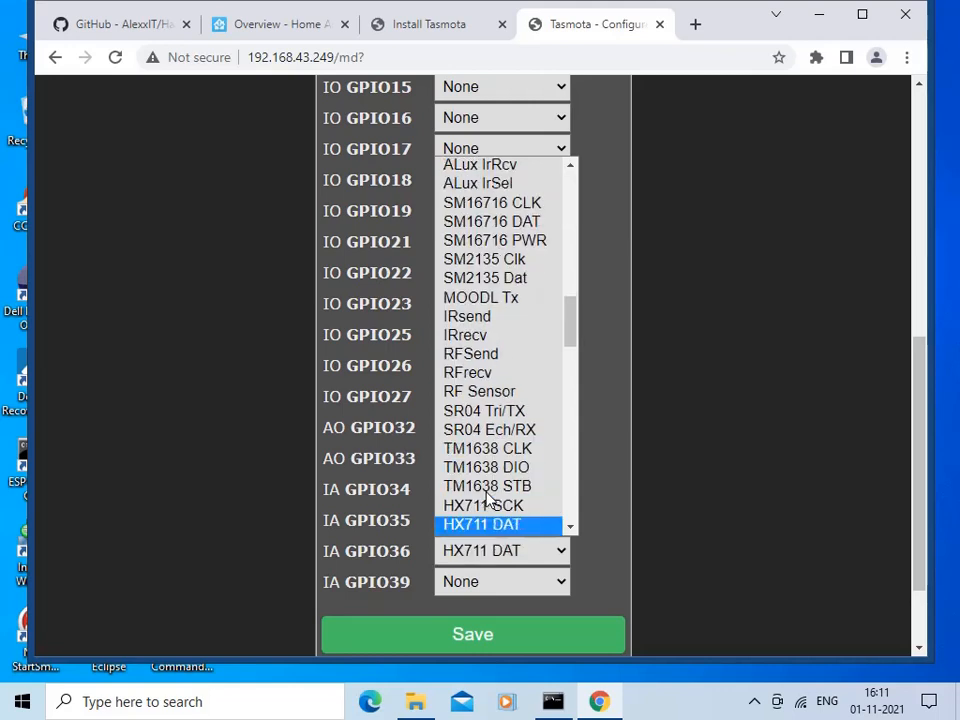
key("Down")
key("Down")
key("Down")
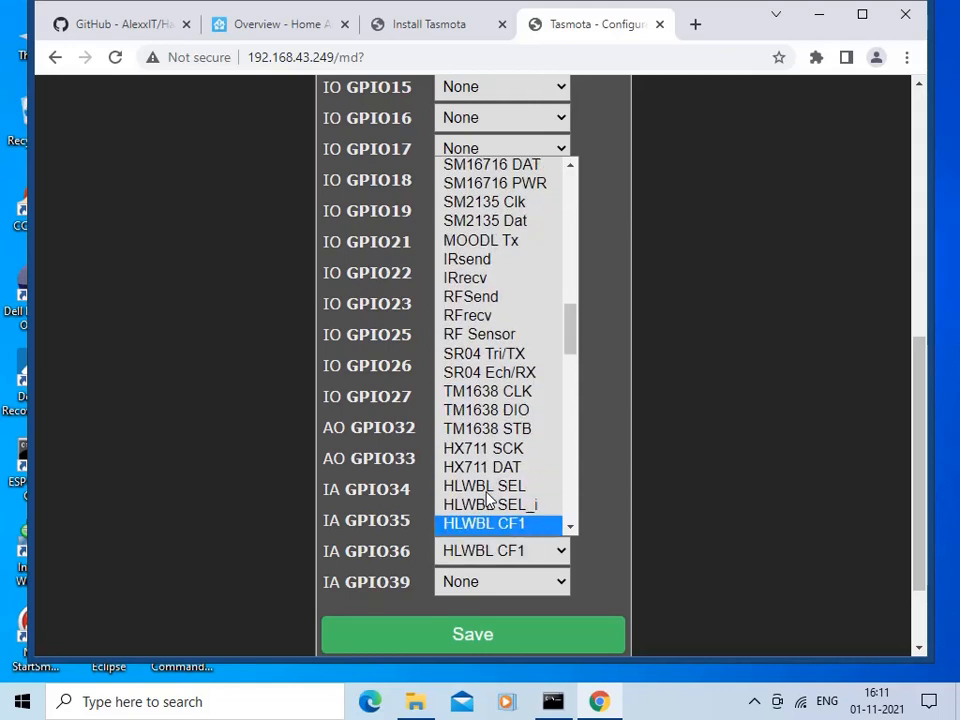
key("h")
key("a")
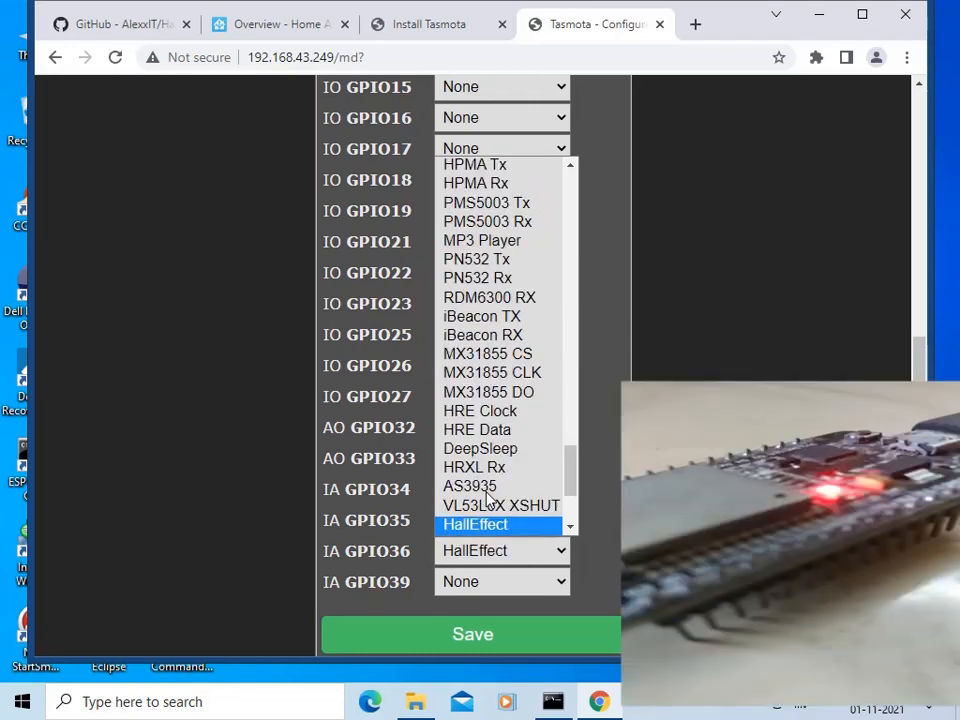
left_click(485, 526)
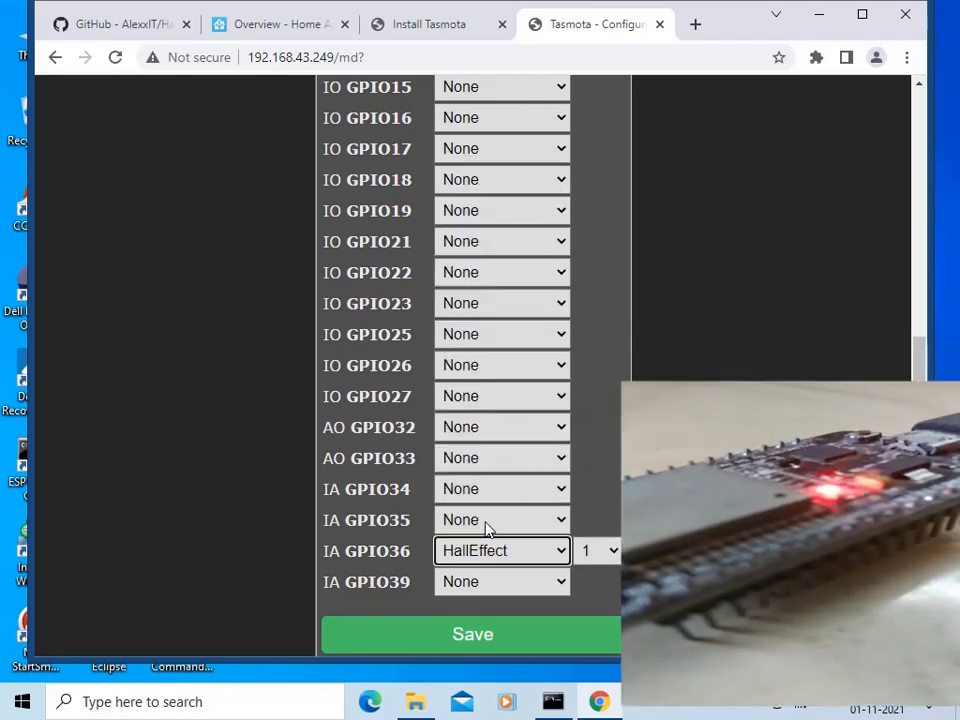
Step: Assign the HallEffect sensor to GPIO39 and set its index to 2
left_click(562, 582)
scroll(488, 508, "down", 1)
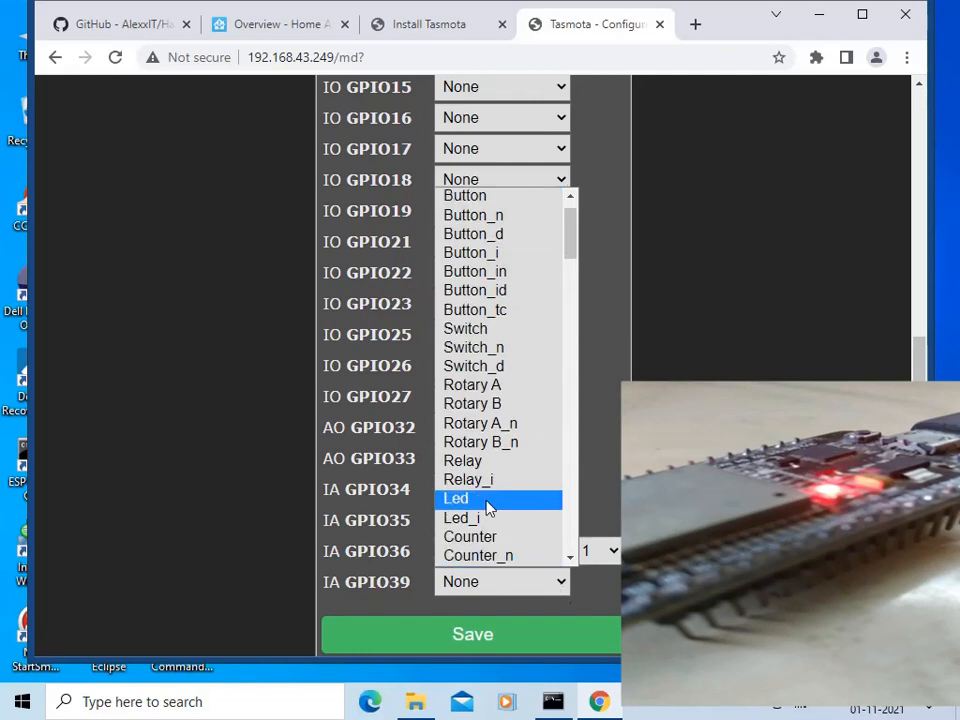
key("h")
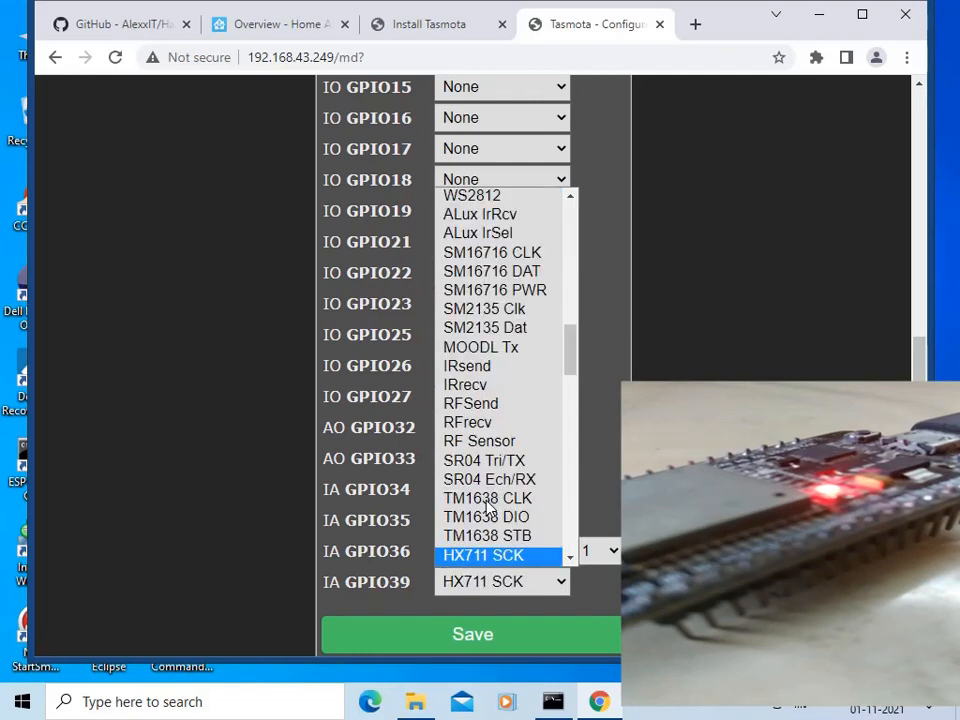
key("Down")
key("Down")
key("Down")
key("Down")
key("Down")
key("Down")
key("Down")
key("h")
key("a")
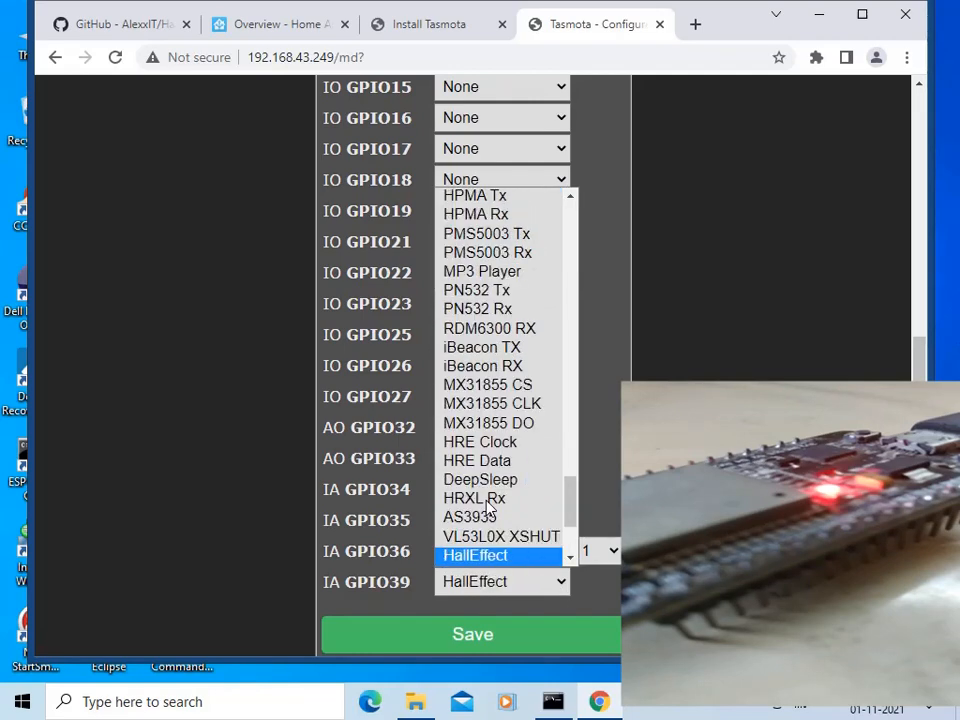
left_click(491, 557)
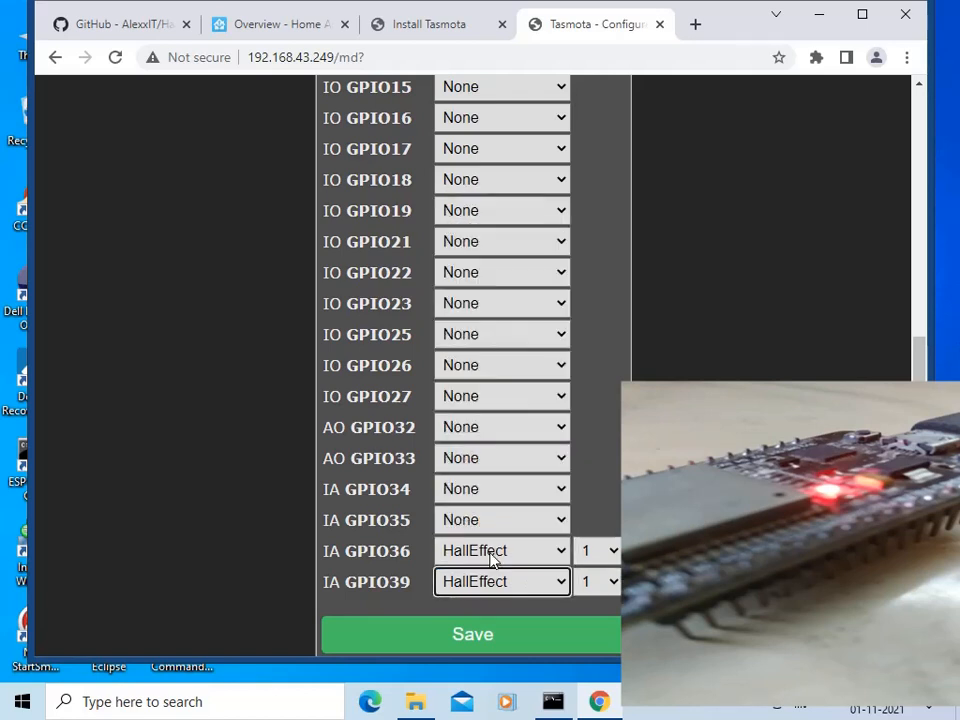
left_click(606, 584)
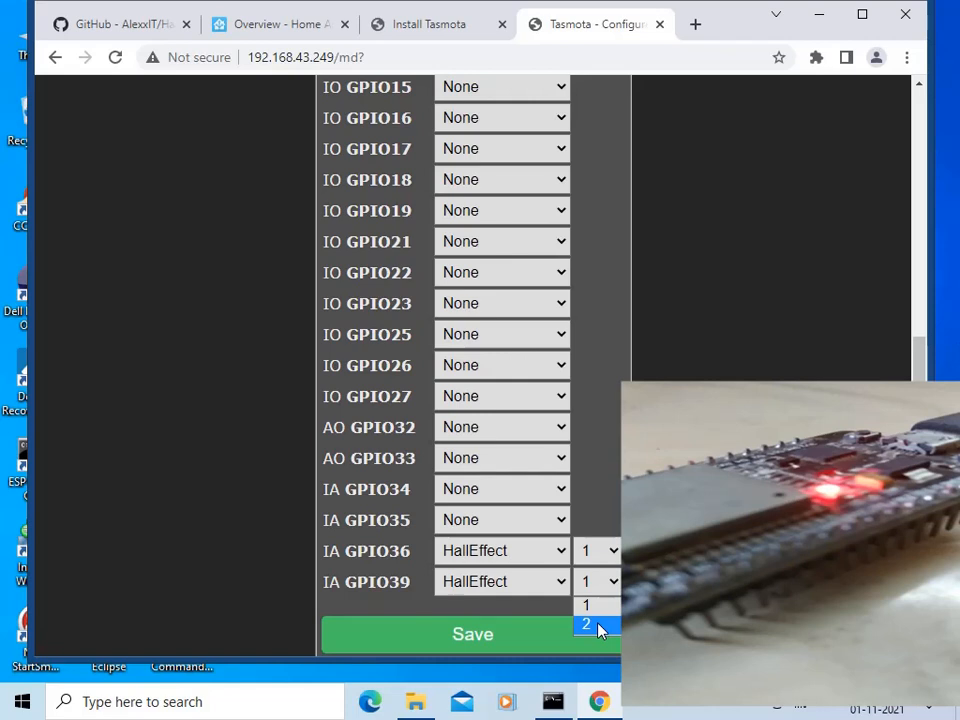
left_click(600, 626)
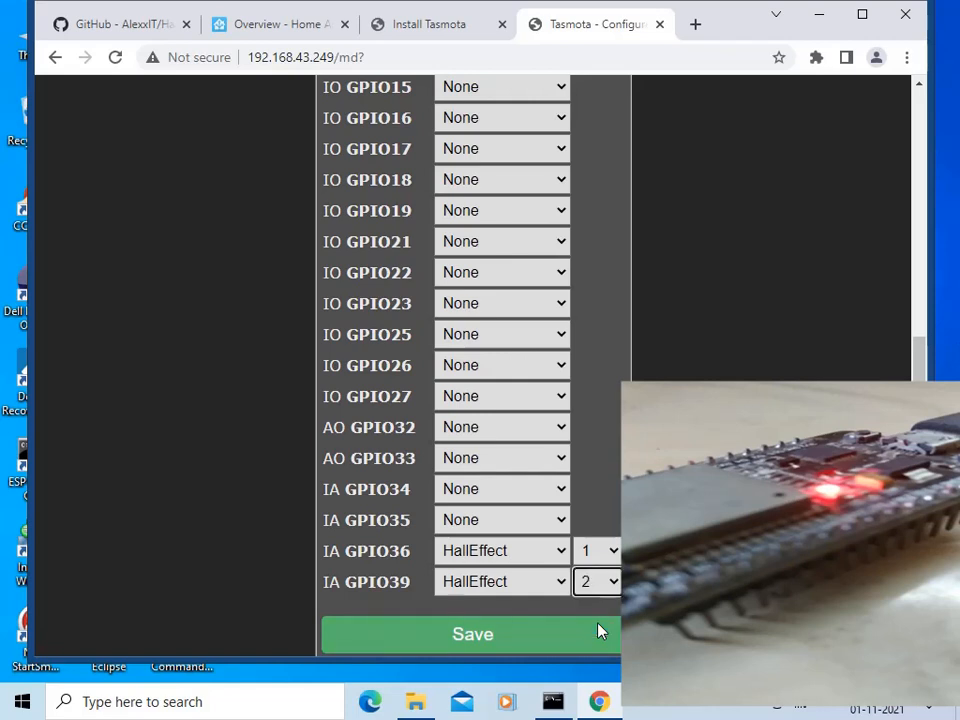
Step: Save the module configuration and toggle the PWM output on from the device's main page
left_click(494, 636)
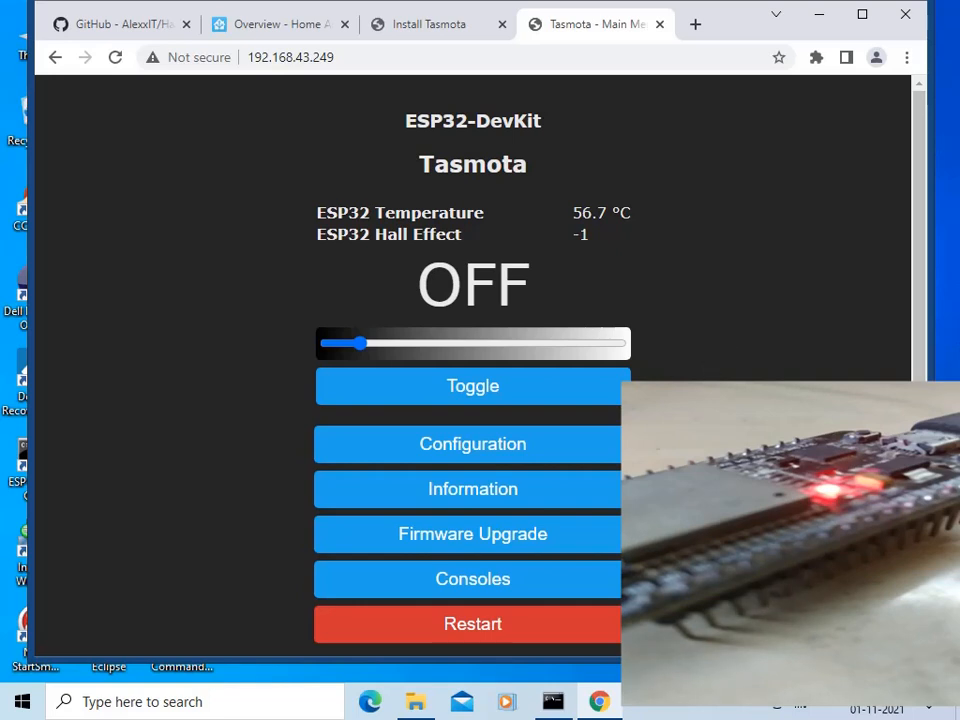
left_click(467, 400)
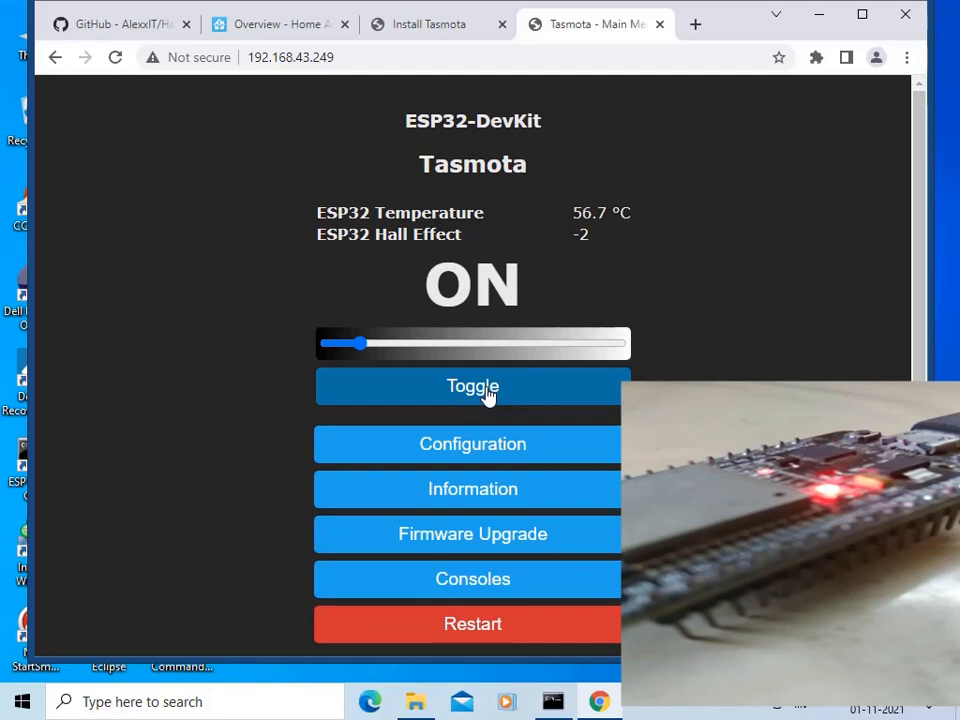
left_click(487, 395)
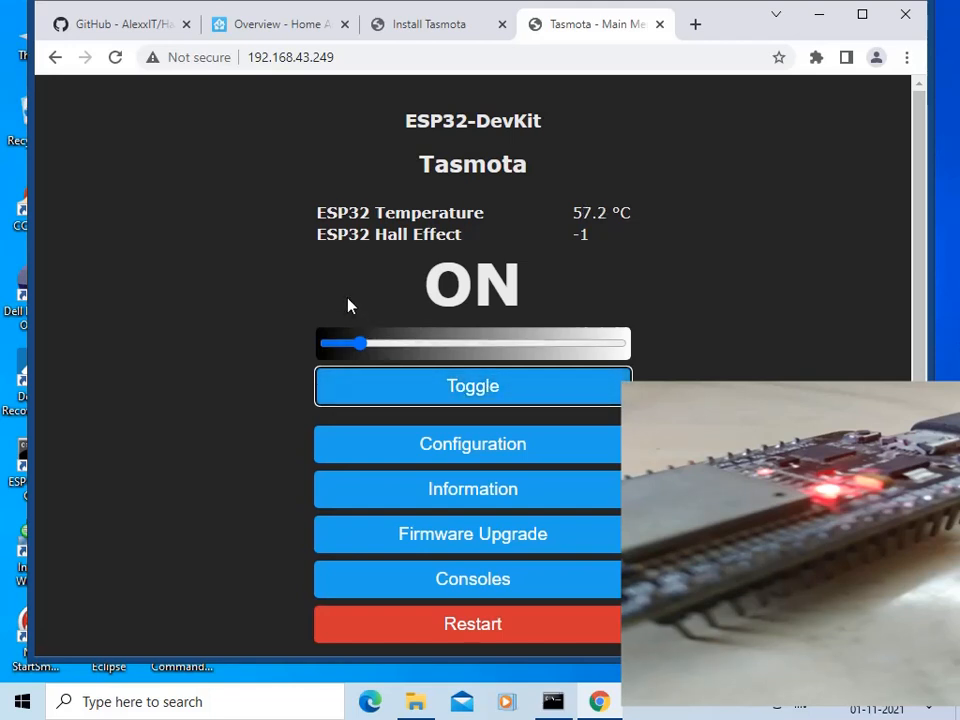
Step: Raise the PWM output's brightness to nearly full and toggle the output off
left_click_drag(357, 340, 361, 351)
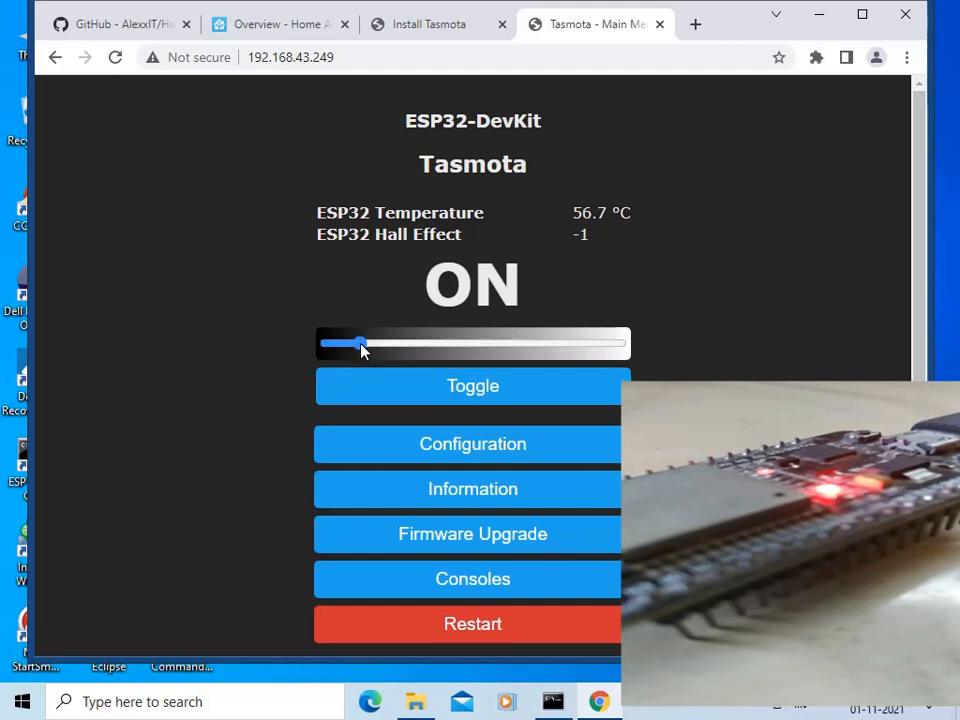
left_click_drag(382, 346, 475, 346)
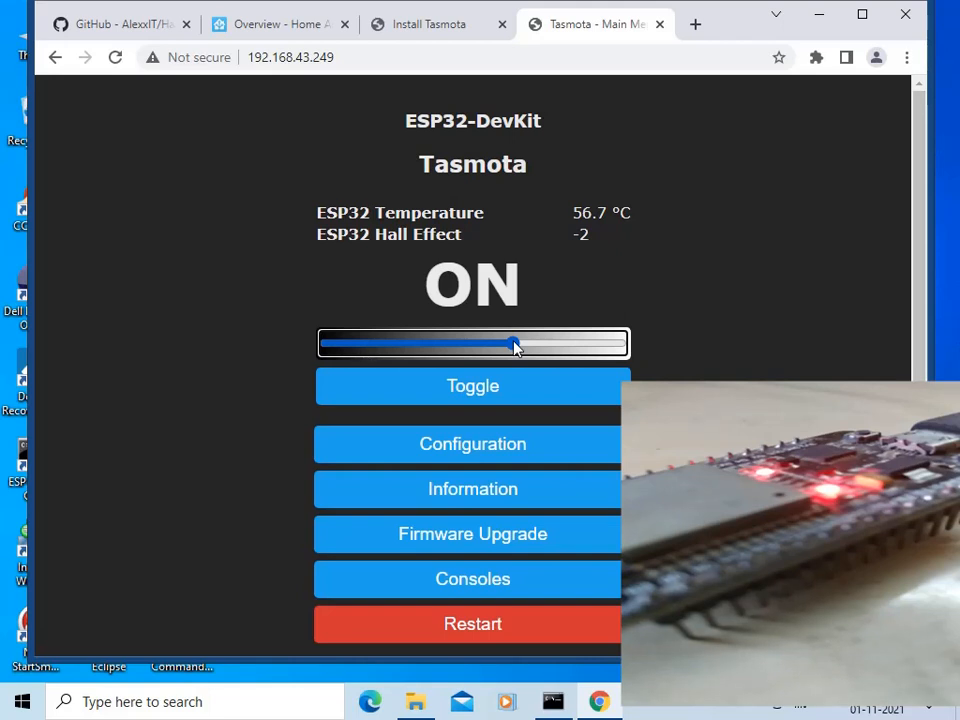
left_click_drag(514, 345, 628, 343)
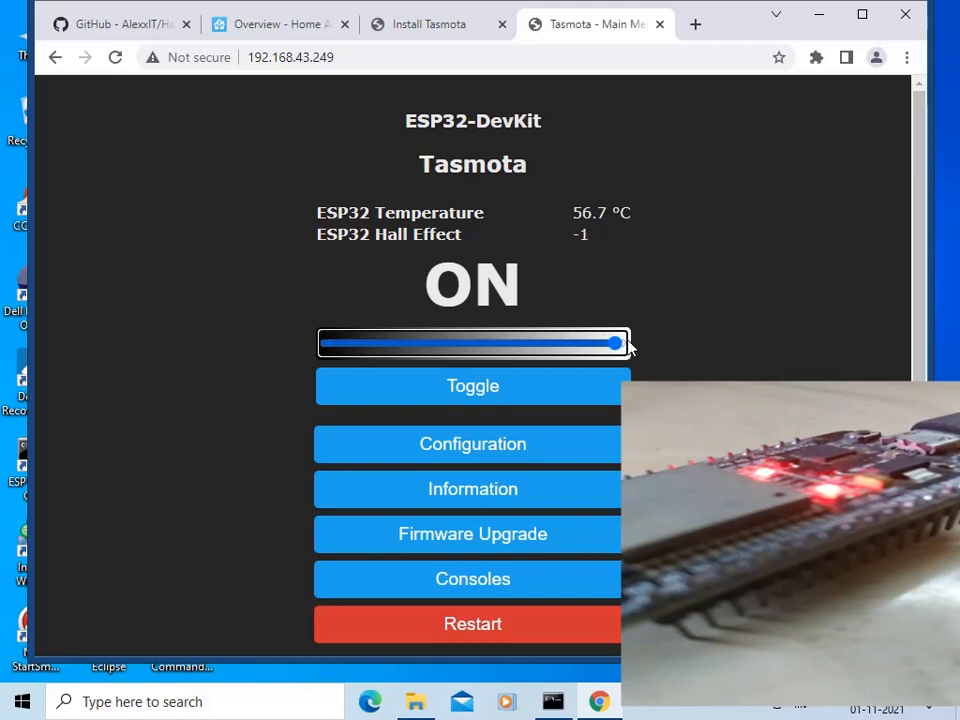
left_click(465, 393)
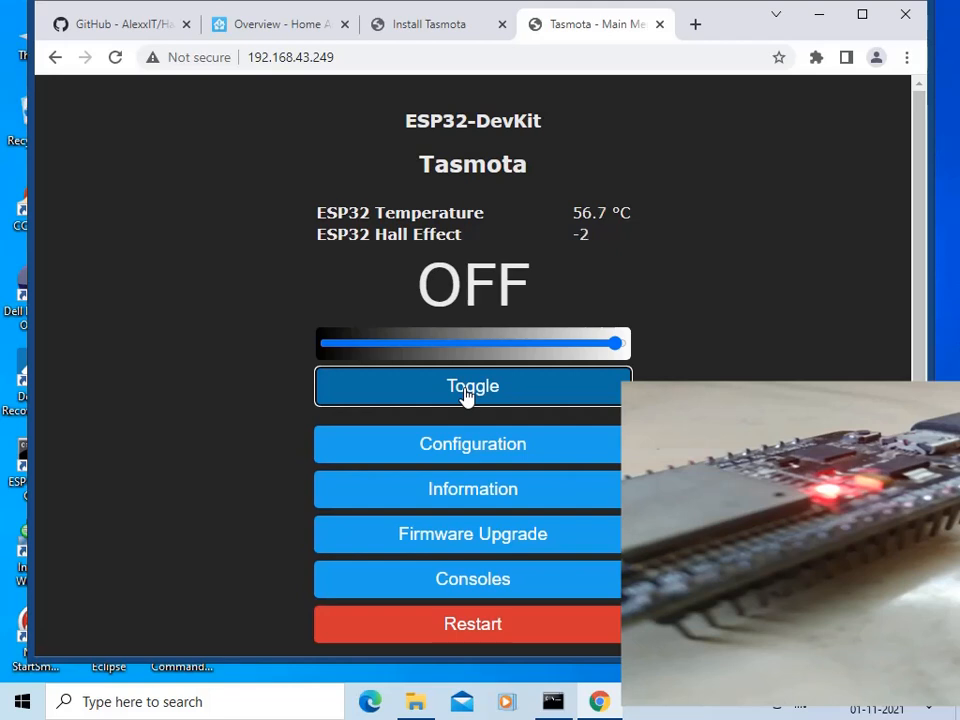
Step: Look over the Home Assistant dashboard and the HassWP GitHub repository page, and return to the device's page
left_click(286, 27)
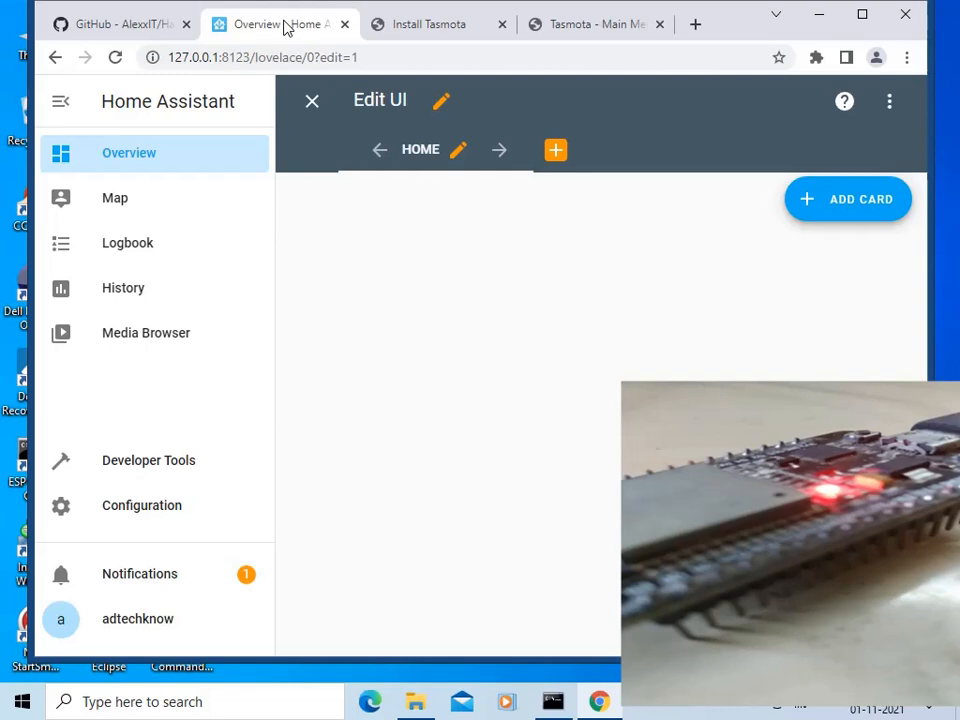
left_click(118, 24)
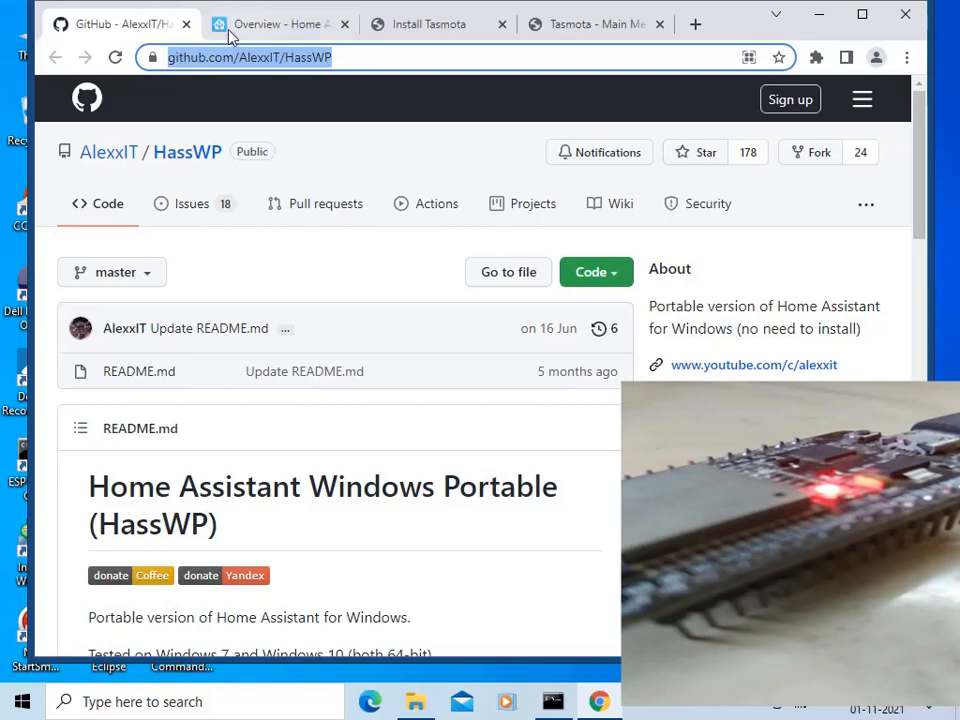
left_click(605, 25)
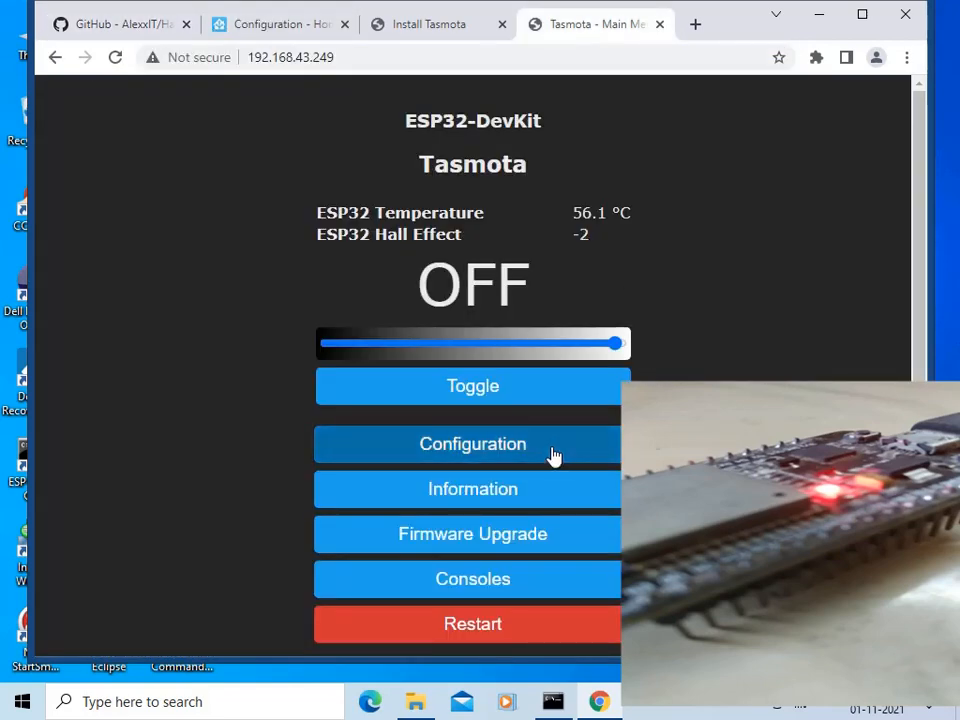
Step: Open the device's MQTT configuration and clear the existing host
left_click(553, 455)
left_click(536, 304)
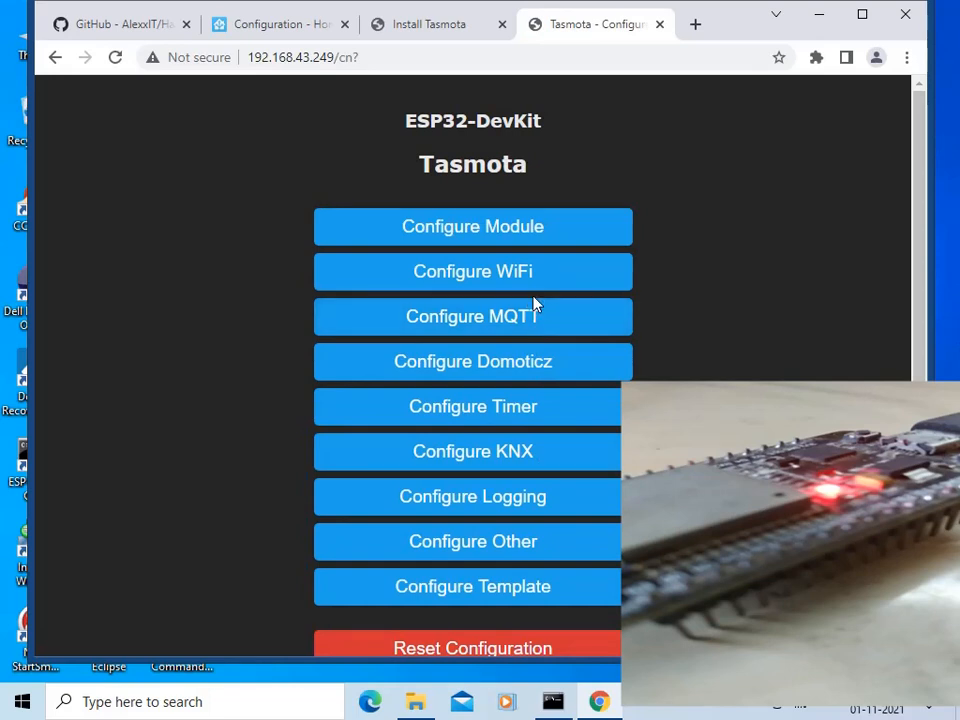
left_click(497, 260)
key("BackSpace")
key("BackSpace")
key("BackSpace")
key("BackSpace")
key("BackSpace")
key("BackSpace")
key("BackSpace")
key("BackSpace")
key("BackSpace")
key("BackSpace")
key("BackSpace")
key("BackSpace")
key("BackSpace")
key("BackSpace")
key("BackSpace")
key("BackSpace")
key("BackSpace")
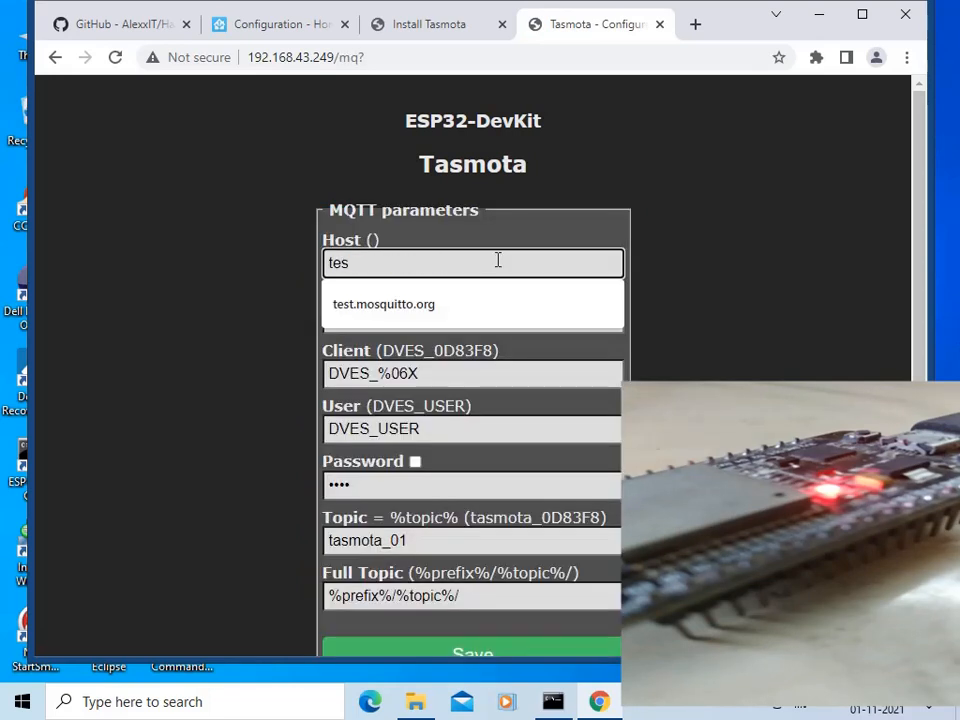
Step: Clear the user and password in the device's MQTT parameters
left_click(444, 432)
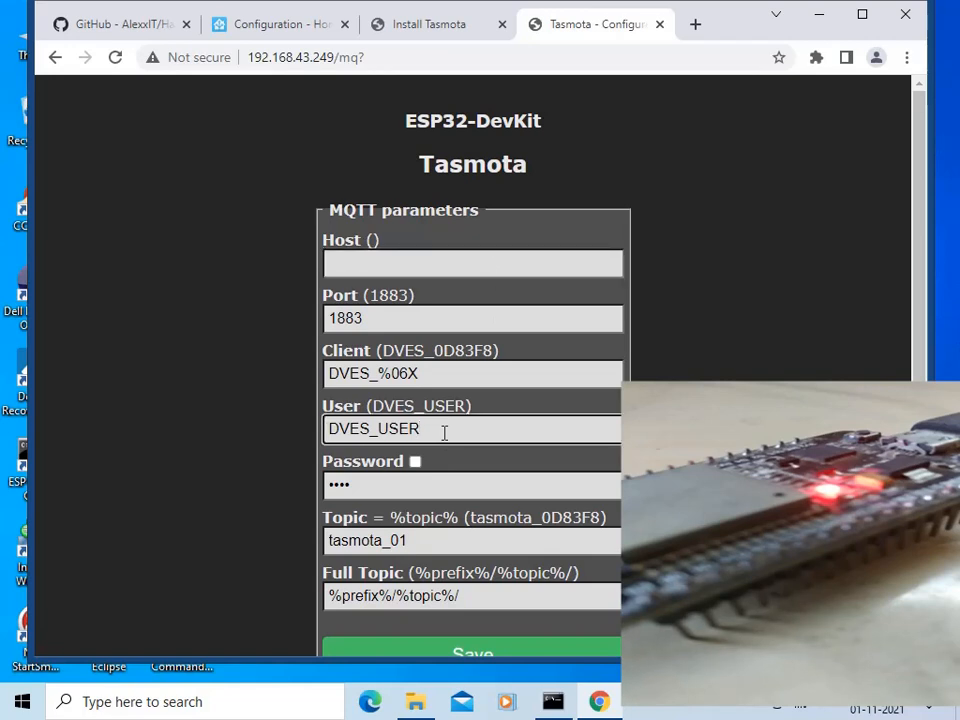
key("BackSpace")
key("BackSpace")
key("BackSpace")
key("BackSpace")
key("BackSpace")
key("BackSpace")
key("BackSpace")
key("BackSpace")
key("BackSpace")
left_click(381, 487)
key("BackSpace")
key("BackSpace")
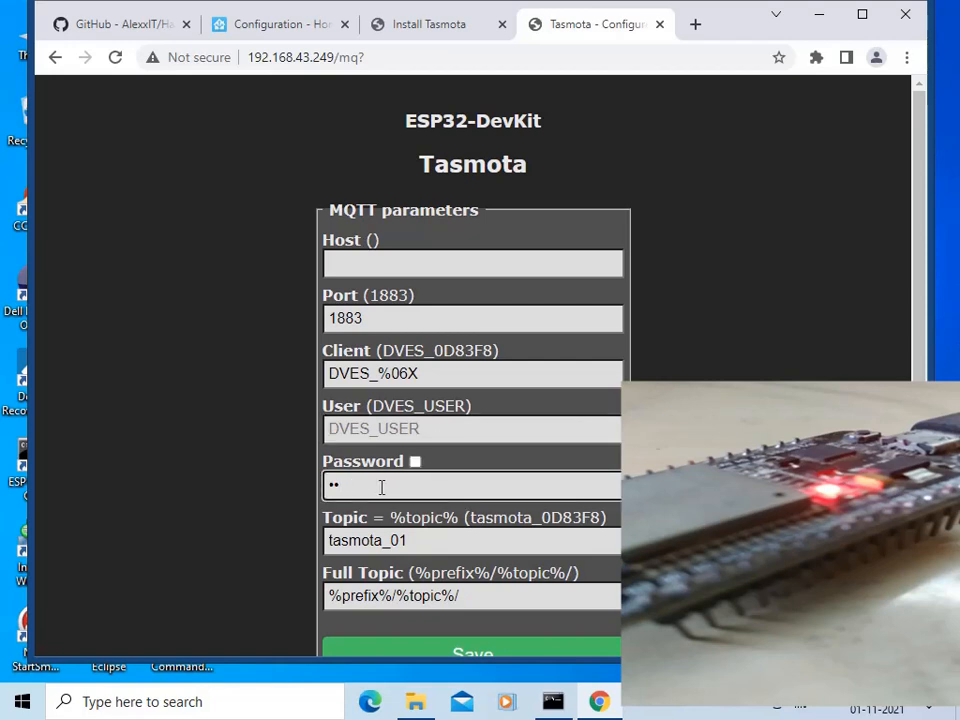
key("BackSpace")
key("BackSpace")
Step: Set the MQTT host to test.mosquitto.org and save the MQTT parameters
left_click(443, 256)
left_click(420, 317)
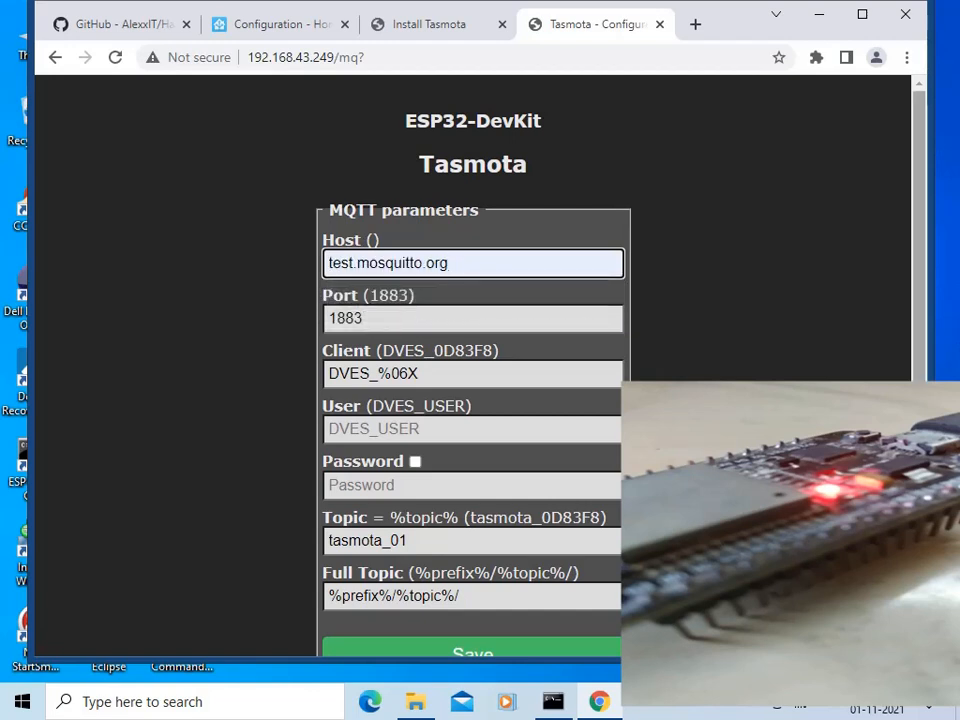
scroll(470, 370, "down", 1)
left_click(556, 590)
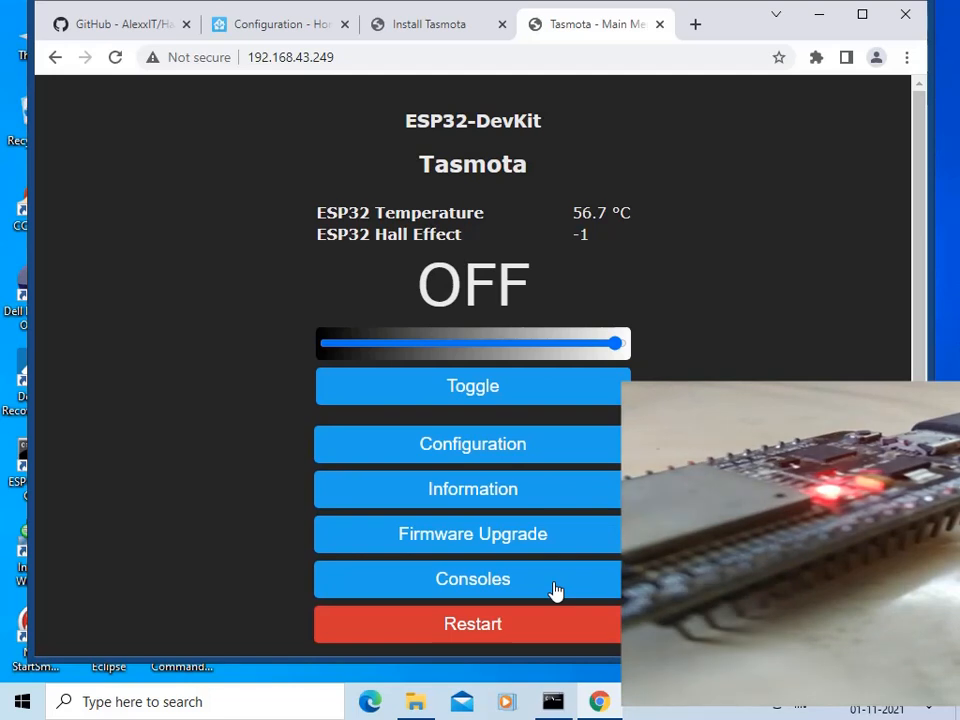
Step: Switch to Home Assistant and add the MQTT integration with test.mosquitto.org as the broker on port 1883
left_click(272, 30)
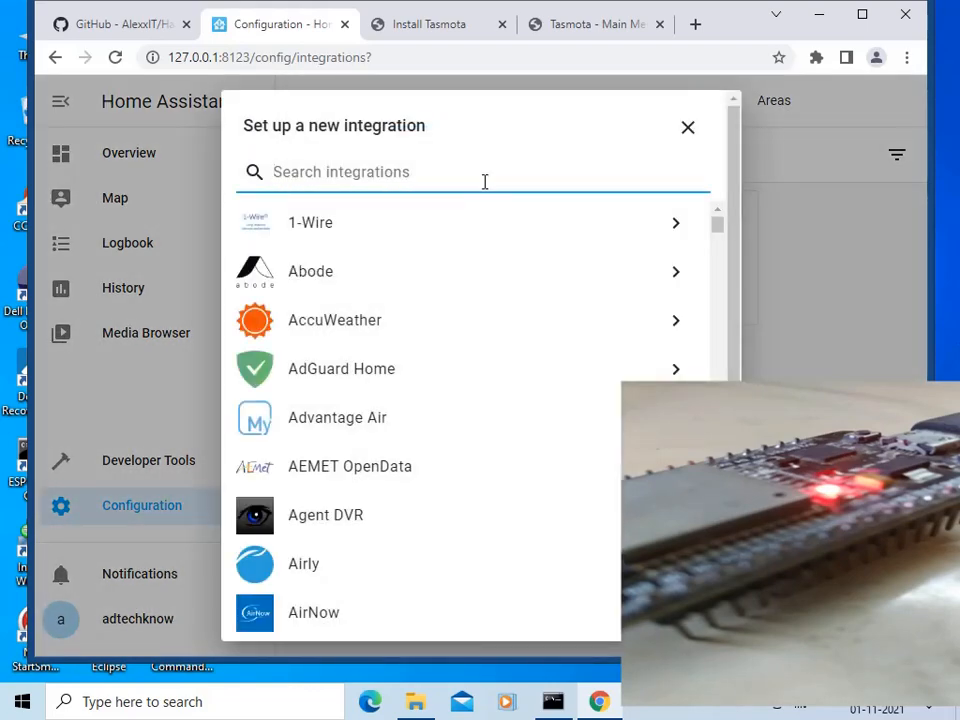
type("mqtt")
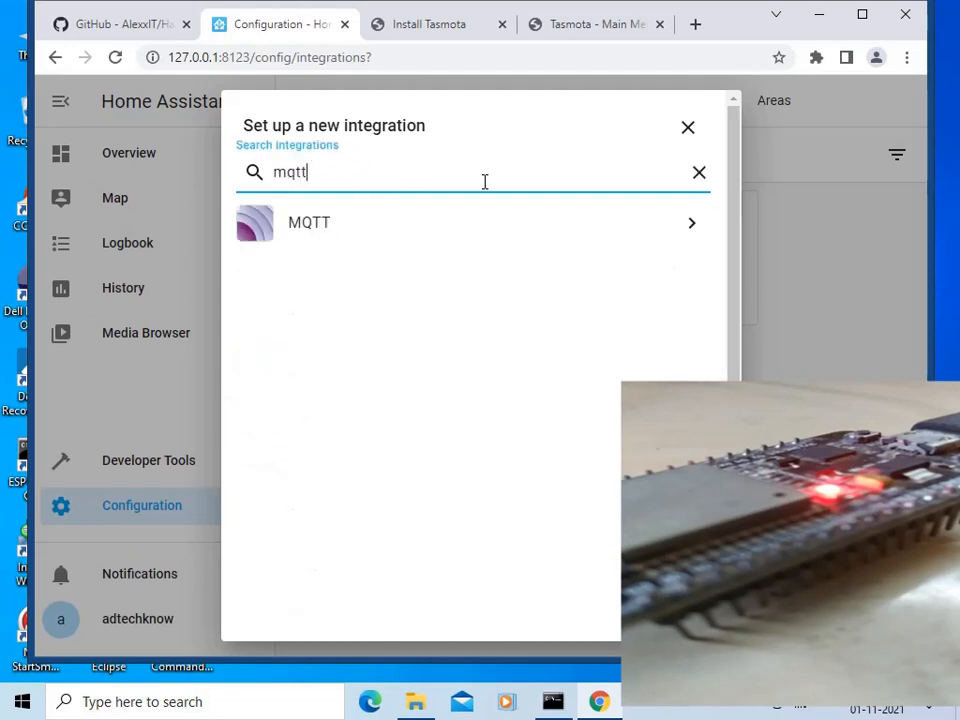
left_click(268, 225)
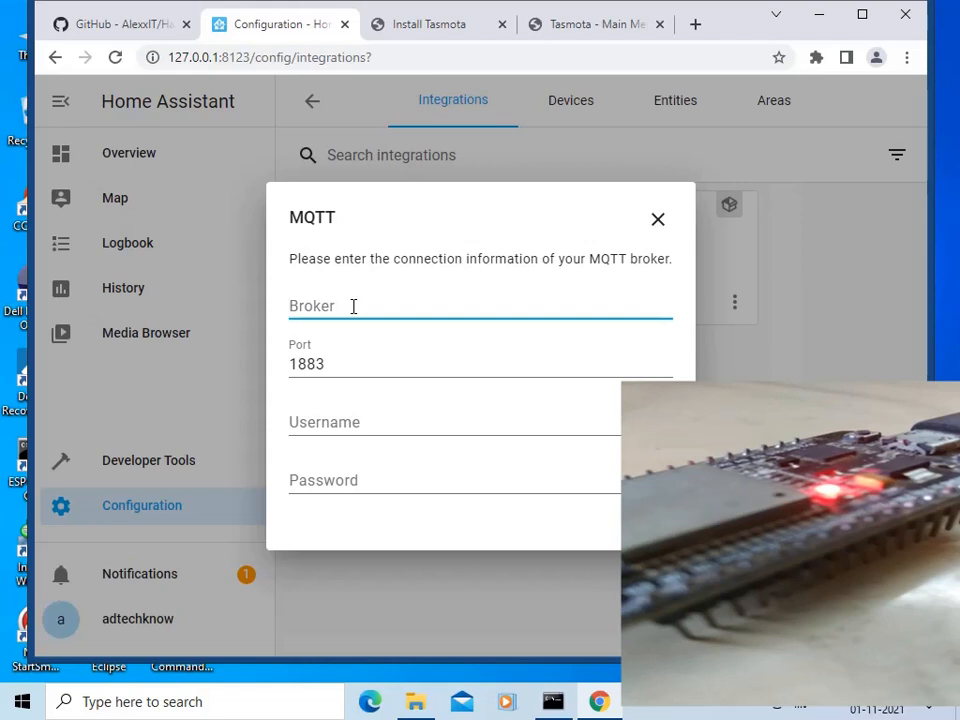
type("test")
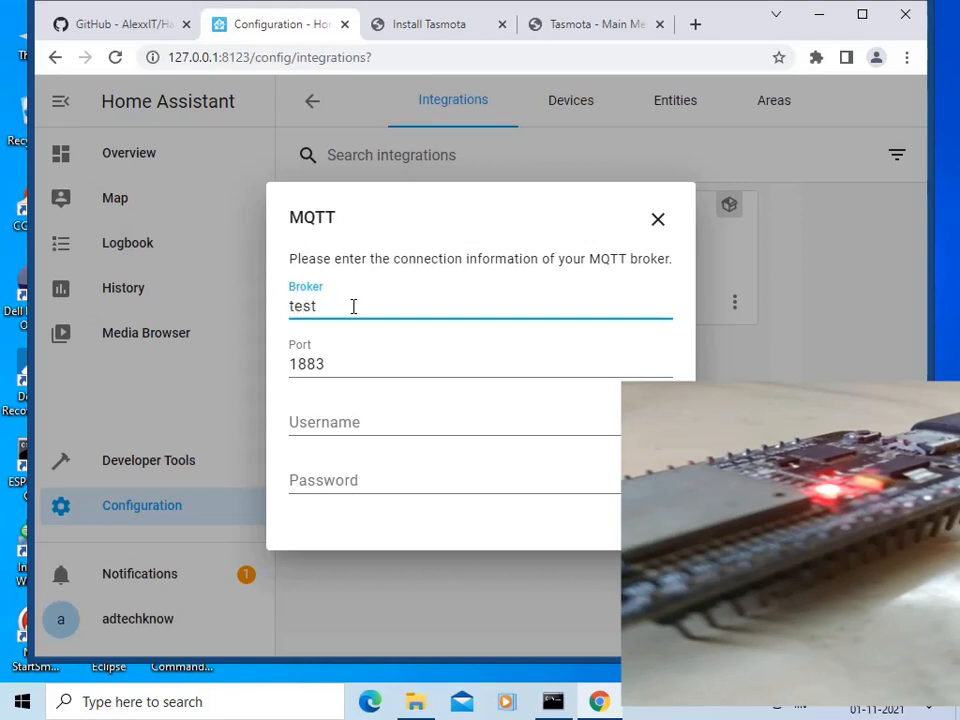
type(".mosquitto.org")
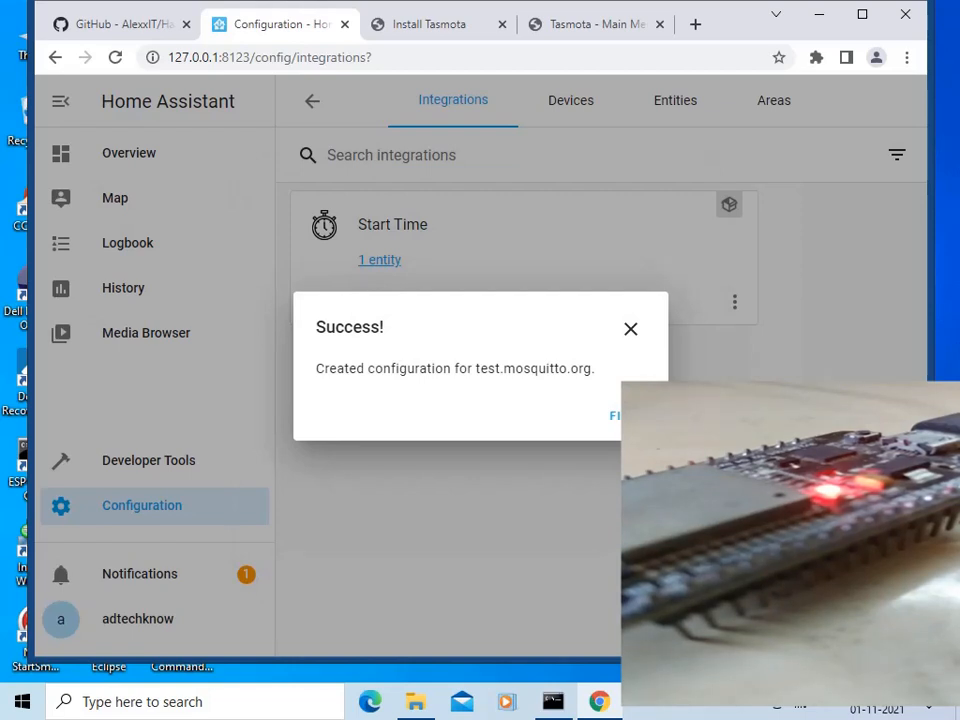
left_click(614, 415)
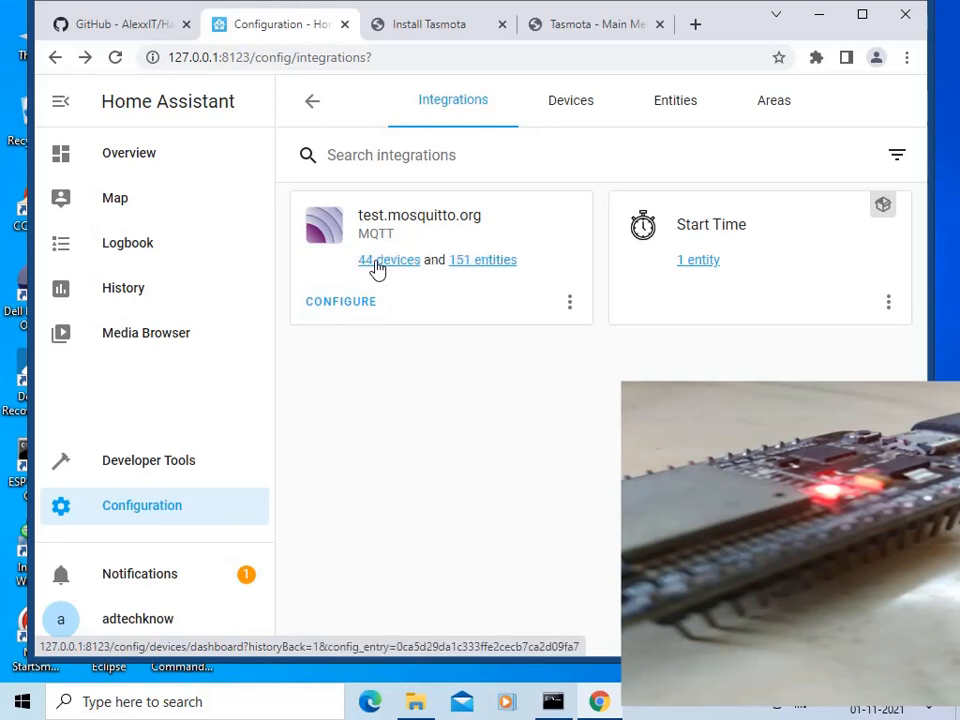
Step: Review the devices listed under the test.mosquitto.org MQTT integration and return to the integrations overview
left_click(378, 265)
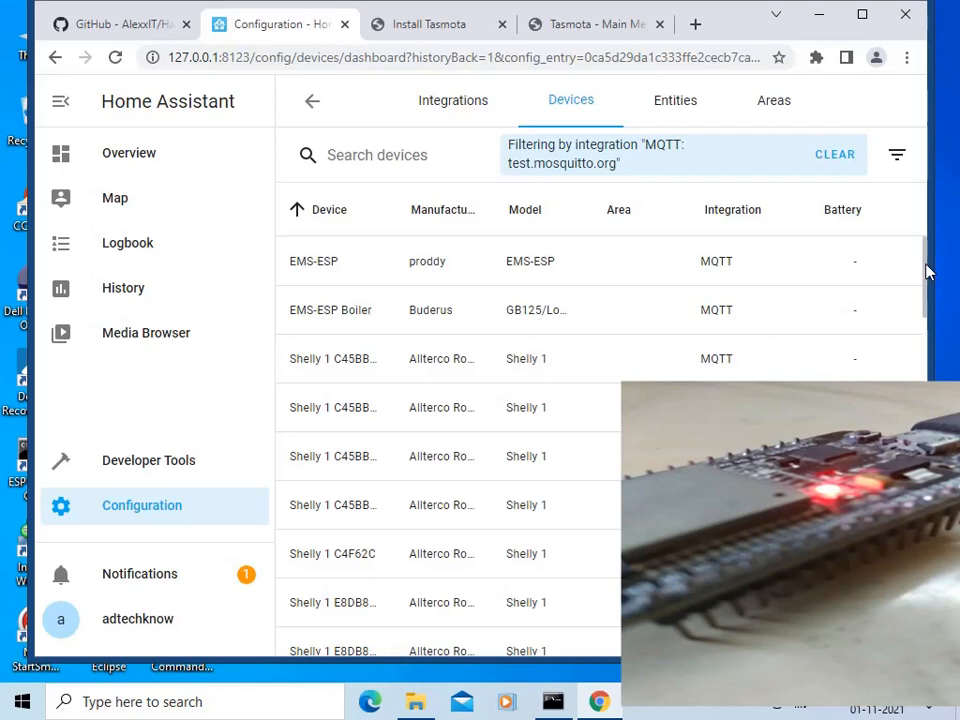
left_click_drag(926, 270, 896, 231)
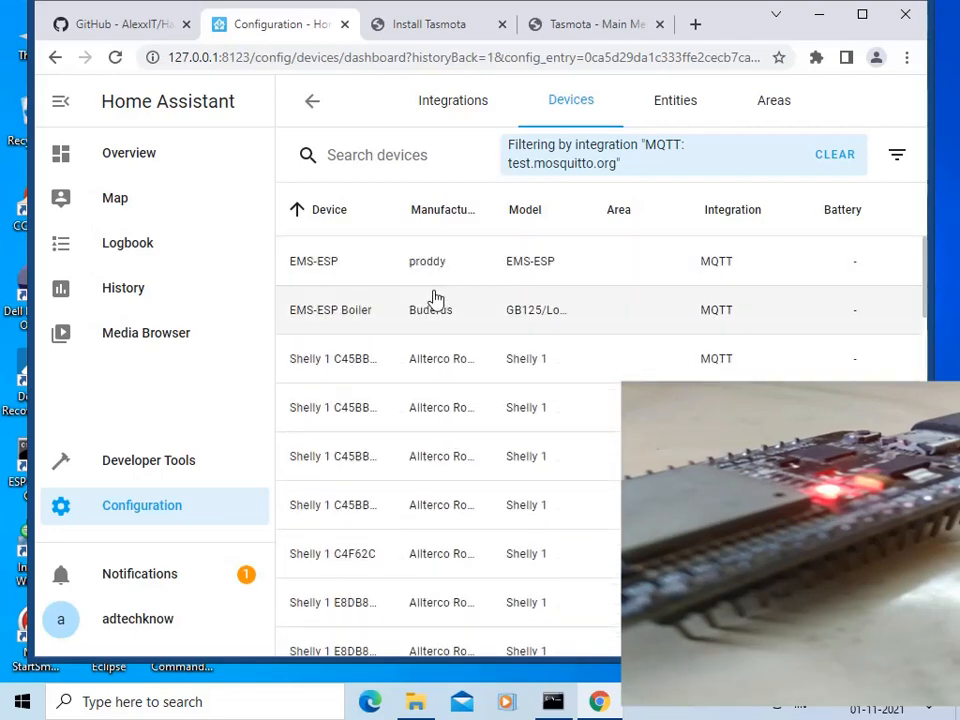
left_click(313, 104)
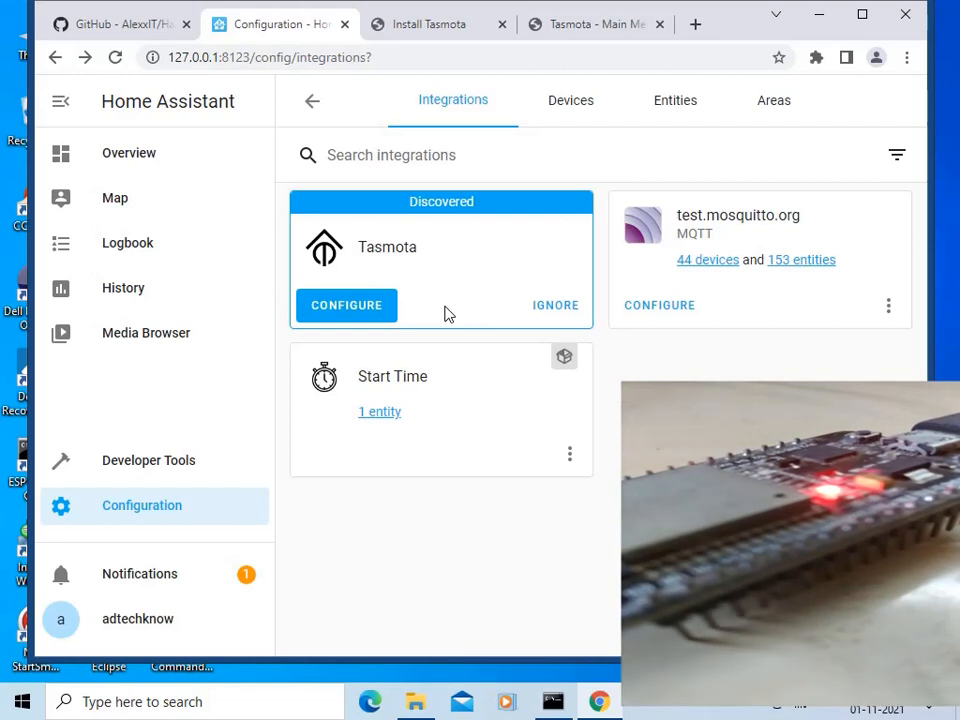
Step: Set up the discovered Tasmota integration without assigning an area to the found device
left_click(347, 306)
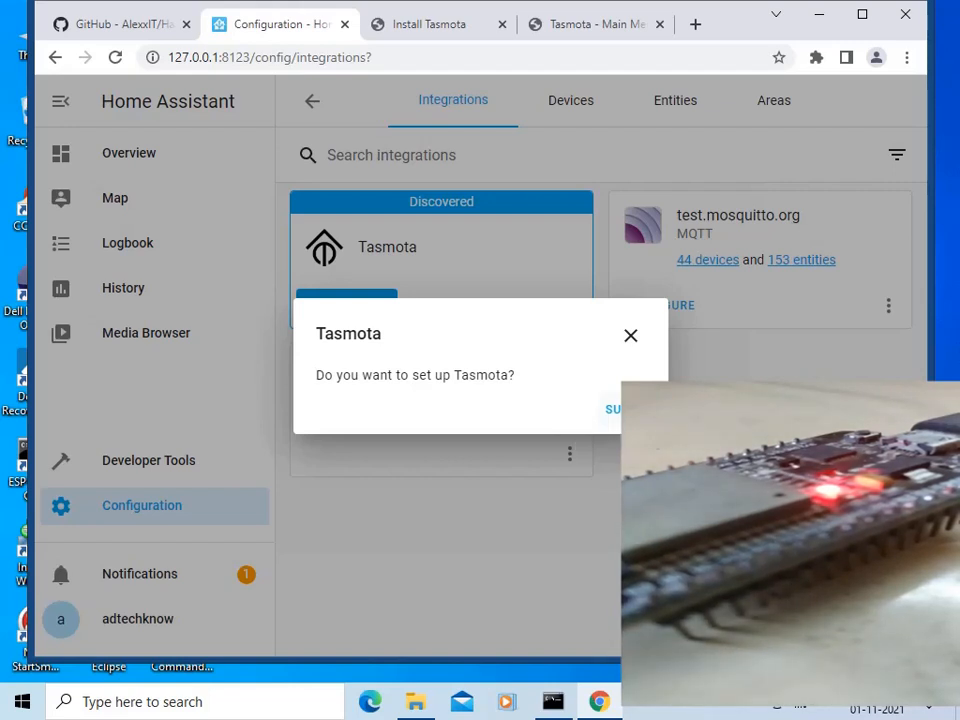
left_click(629, 409)
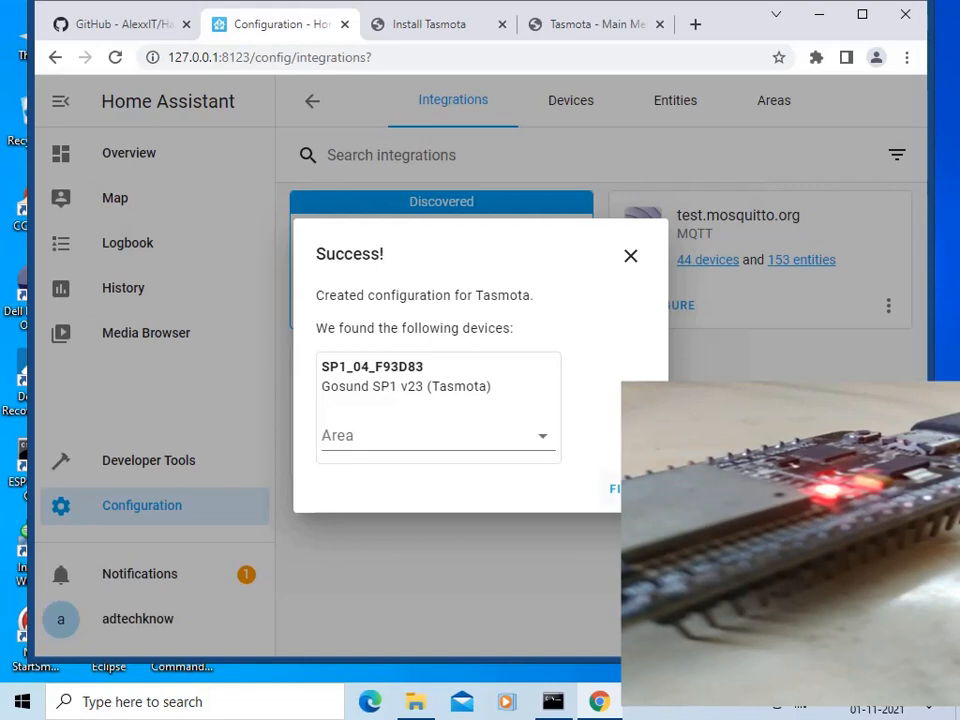
left_click(631, 489)
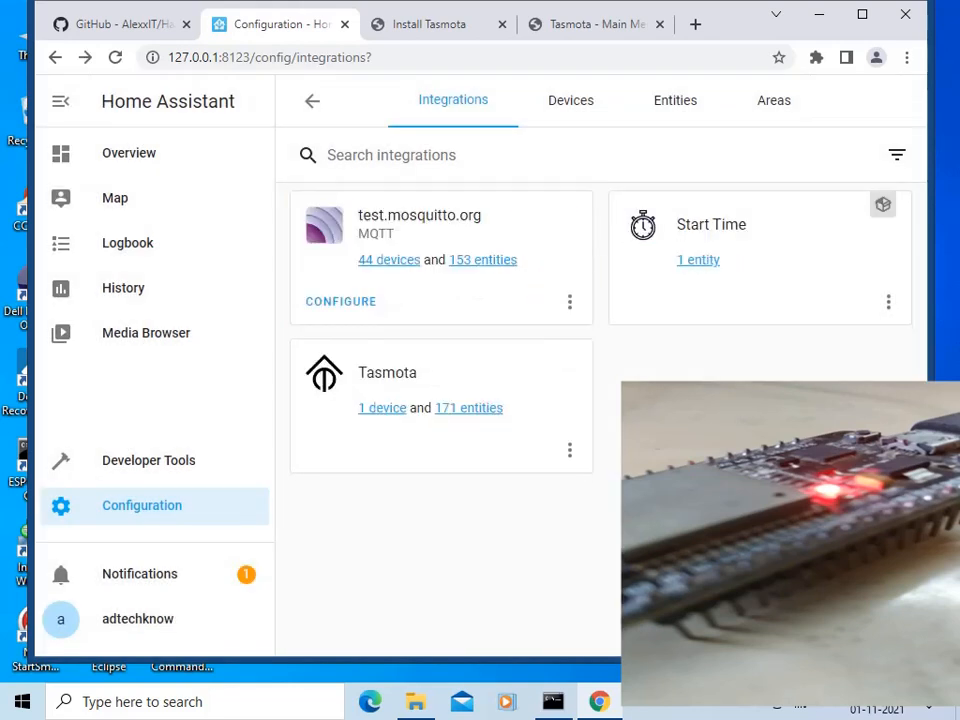
Step: Open the ESP32-DevKit device under the Tasmota integration and toggle its Tasmota light on and off
left_click(380, 410)
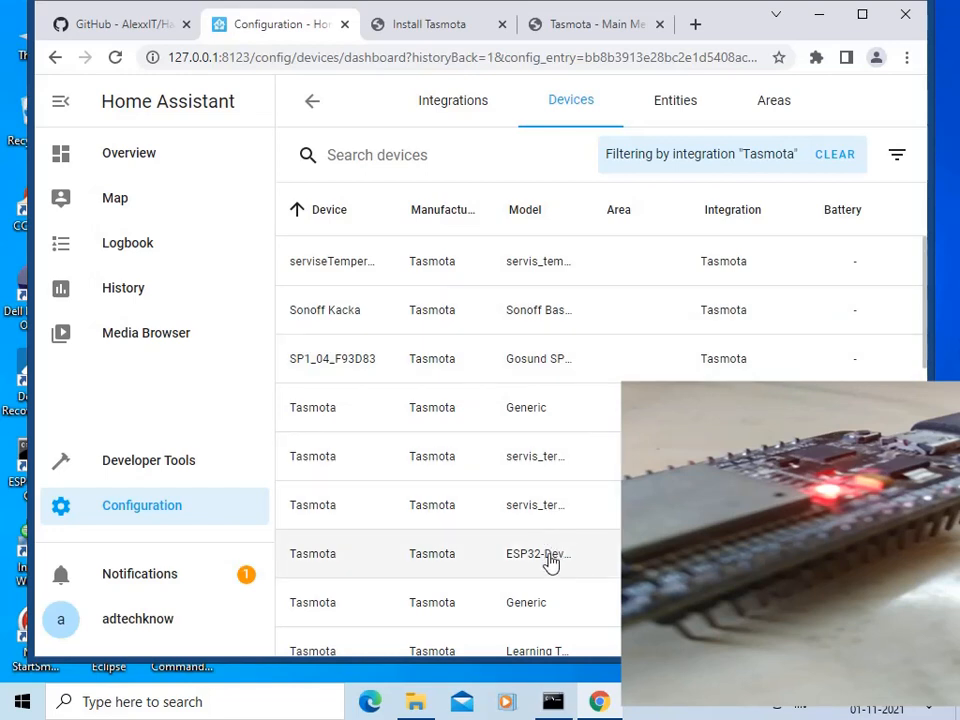
left_click(315, 556)
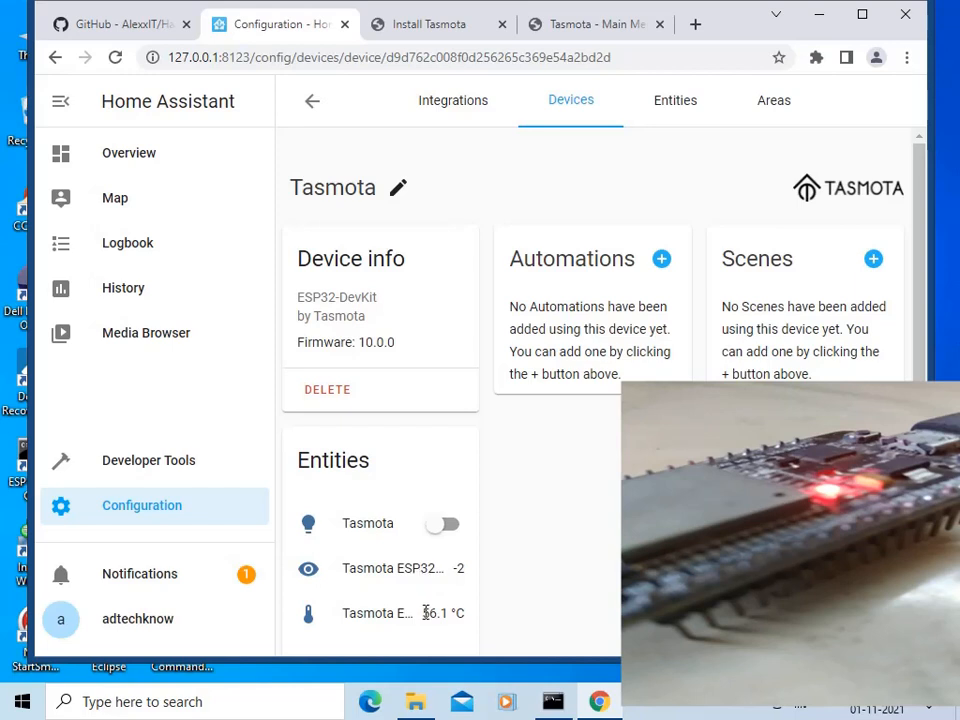
key("super+Up")
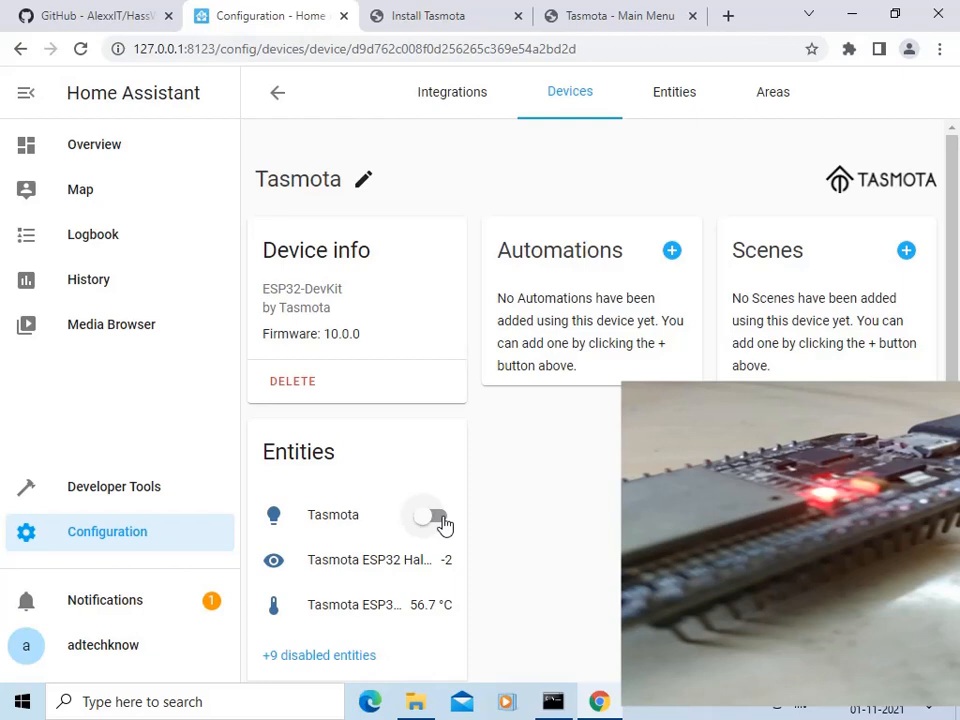
left_click(433, 517)
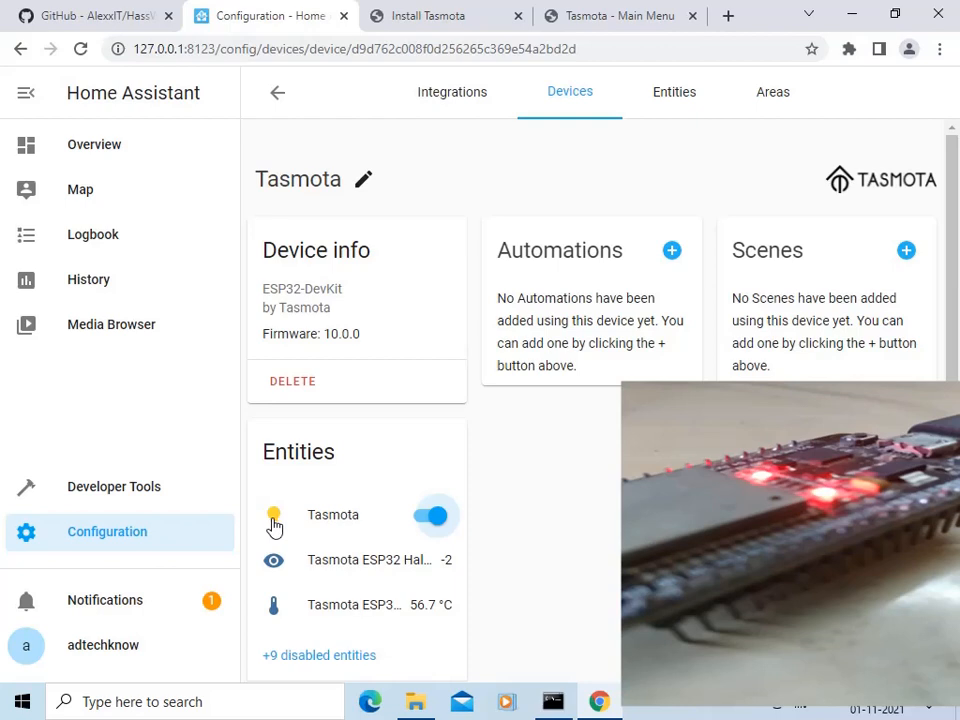
left_click(421, 521)
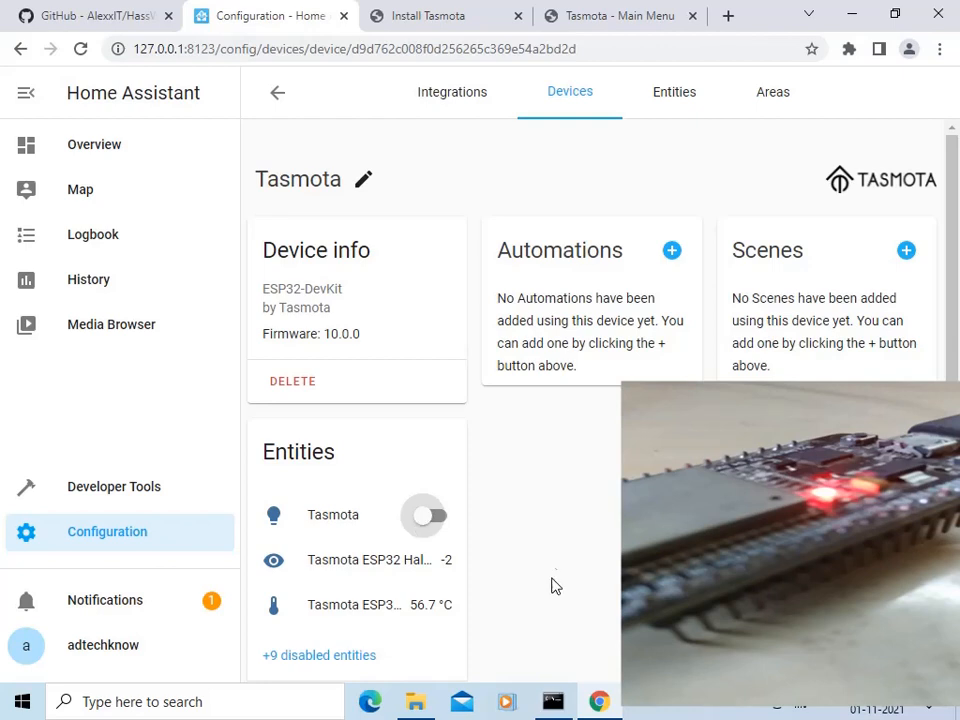
Step: Dim the light to about a quarter brightness on the Tasmota main page and check its state in Home Assistant
left_click(621, 19)
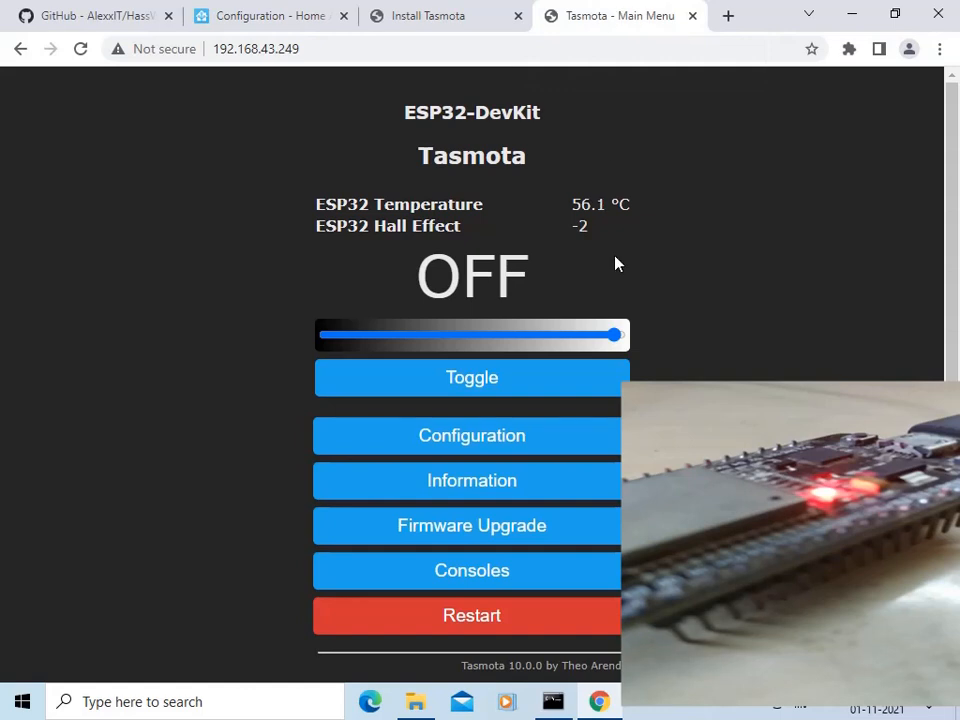
left_click(617, 340)
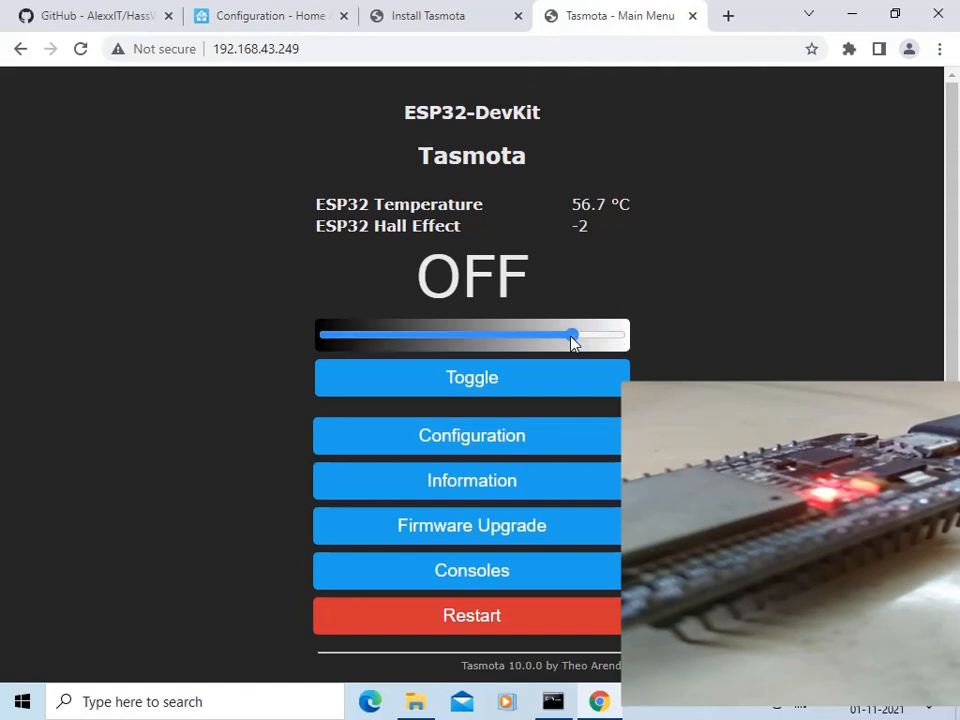
left_click_drag(545, 343, 421, 347)
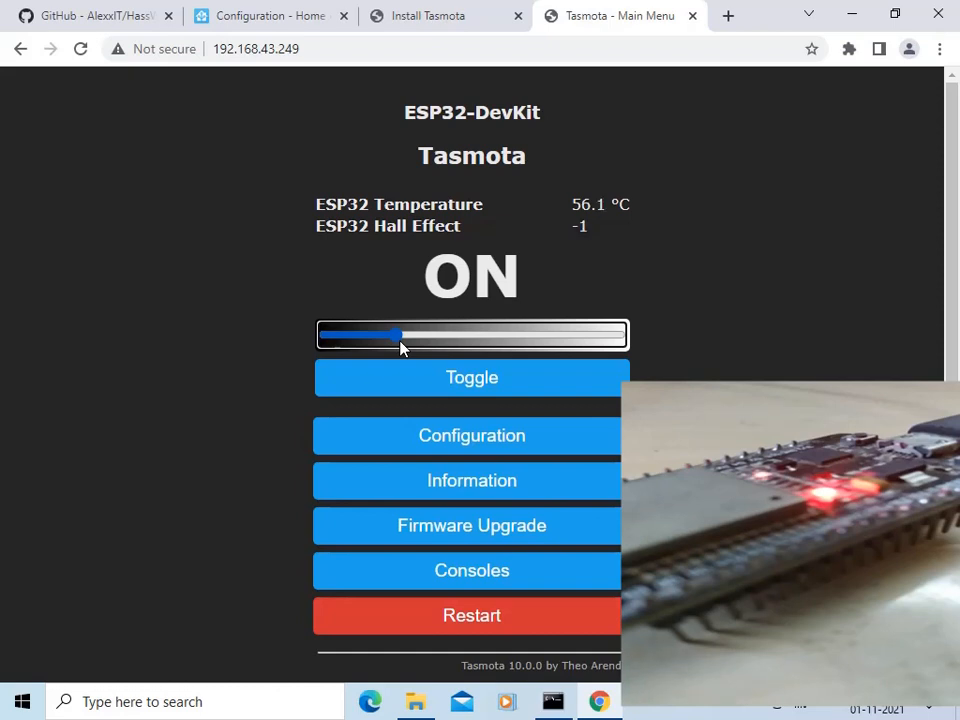
left_click(283, 27)
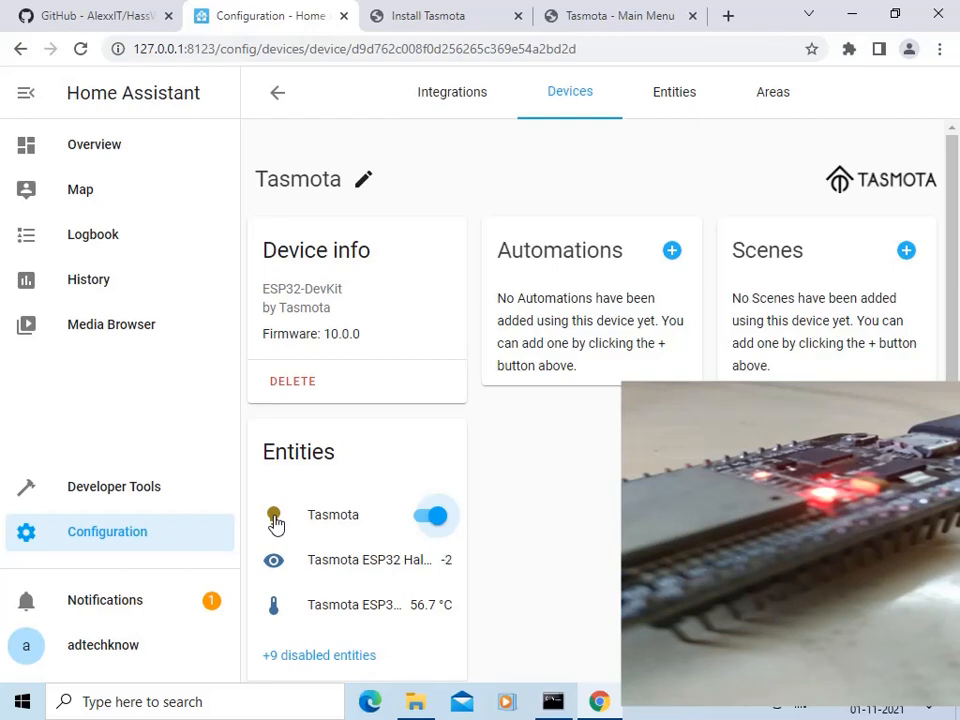
Step: Raise the light to about three quarters brightness on the Tasmota main page and check the device in Home Assistant
left_click(621, 17)
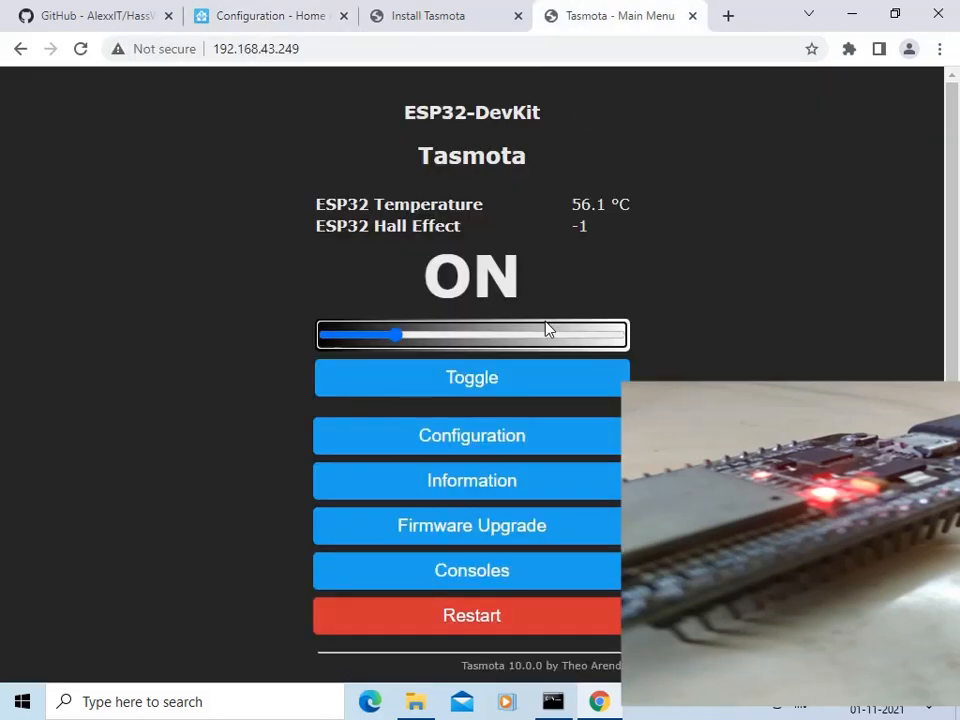
left_click(402, 338)
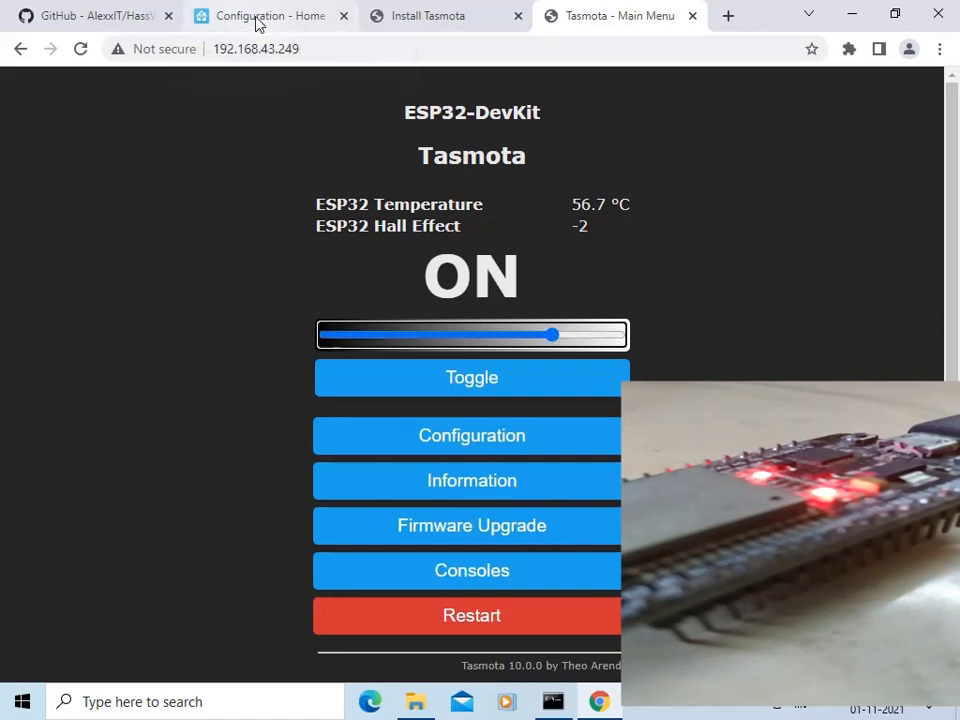
left_click(257, 19)
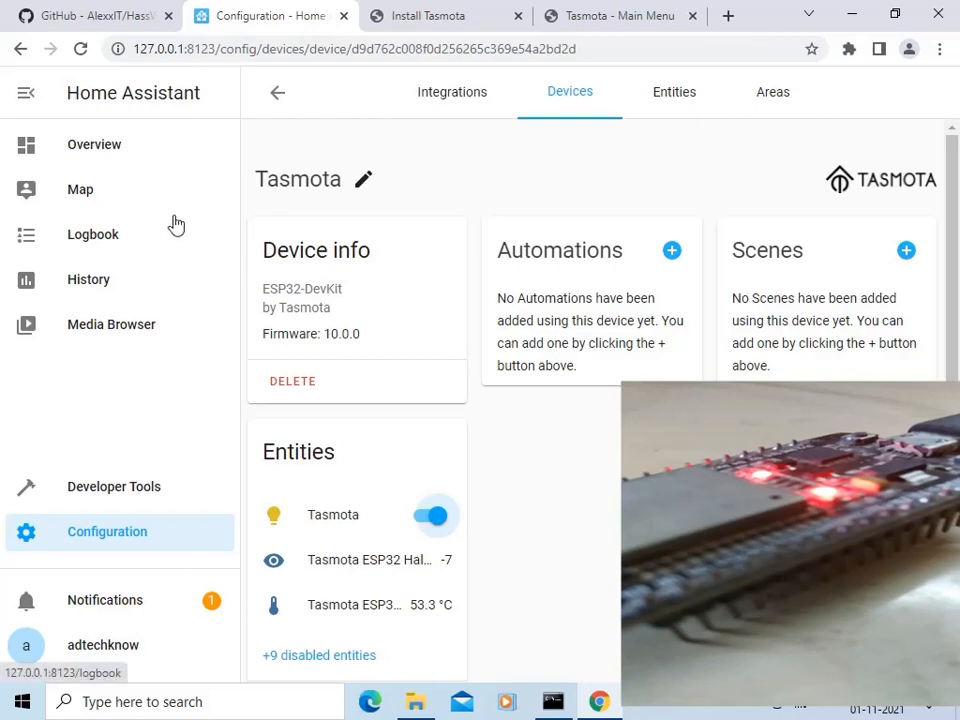
Step: Edit the Overview dashboard and add a Light card for light.tasmota to the Home view
left_click(97, 147)
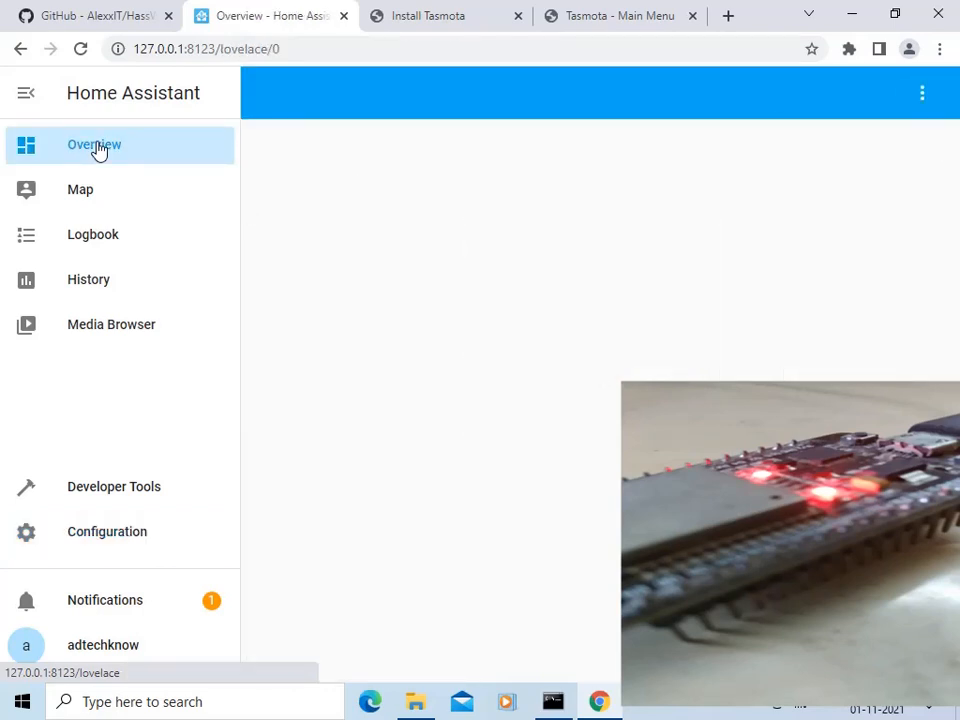
left_click(922, 93)
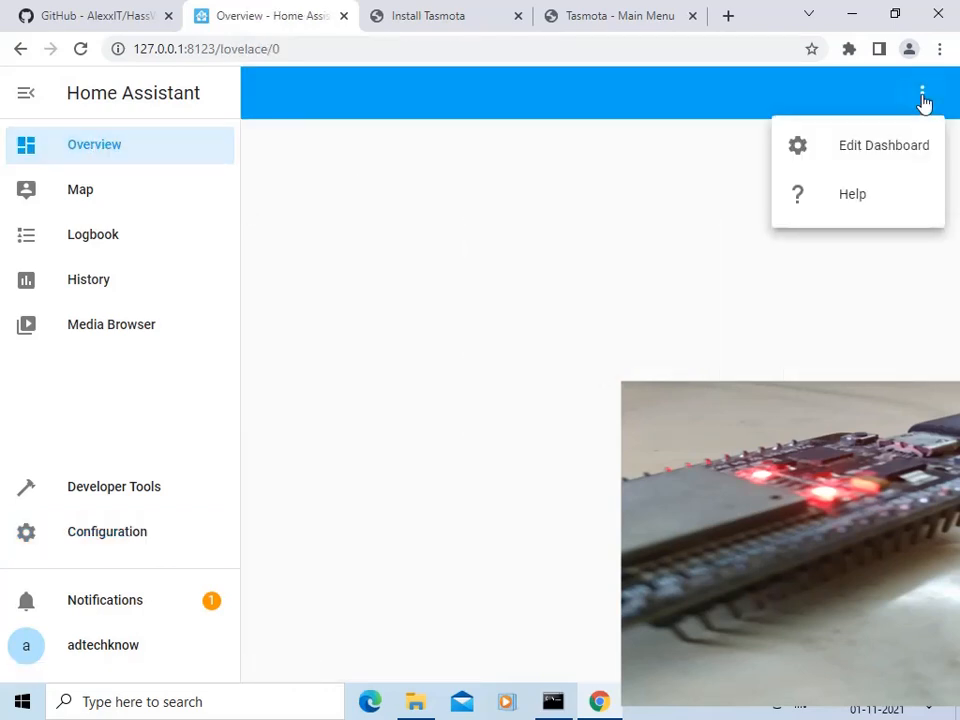
left_click(901, 157)
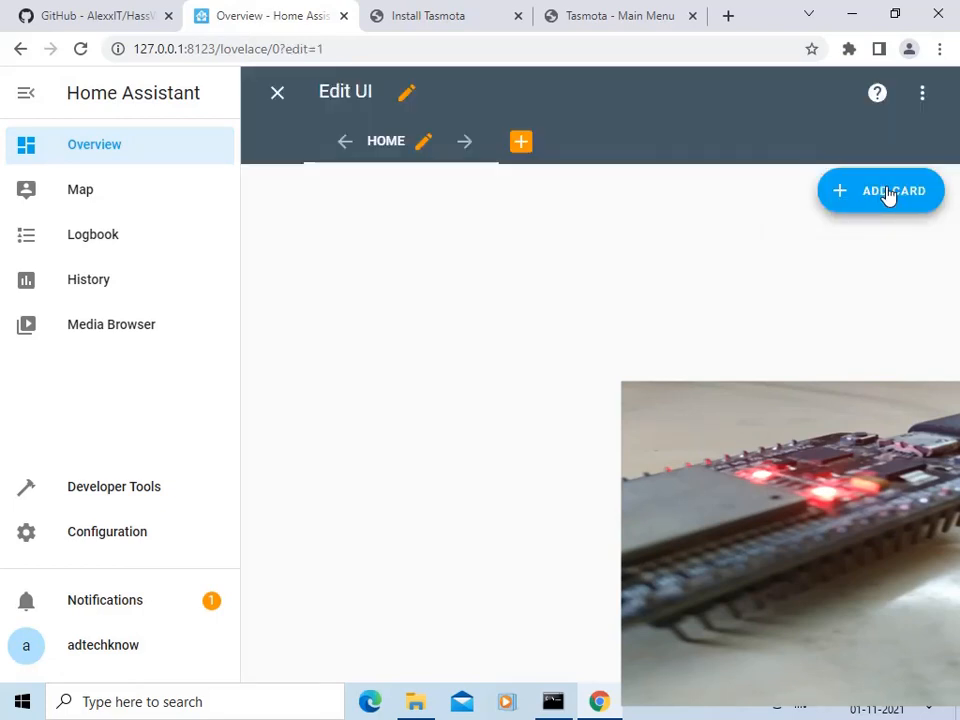
left_click(888, 195)
left_click_drag(866, 220, 868, 332)
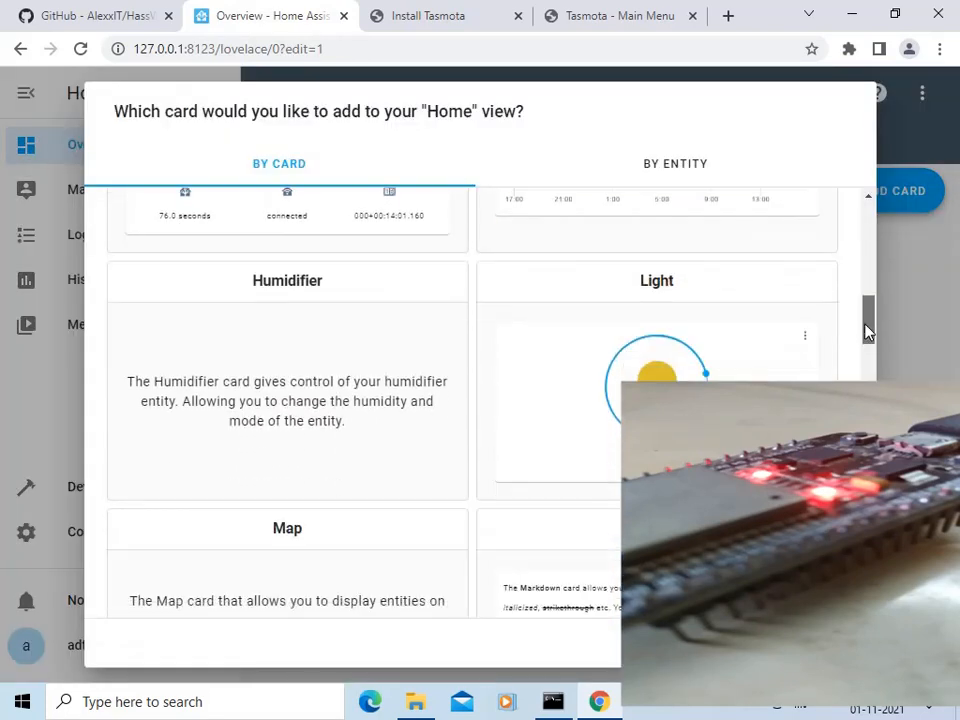
left_click(478, 478)
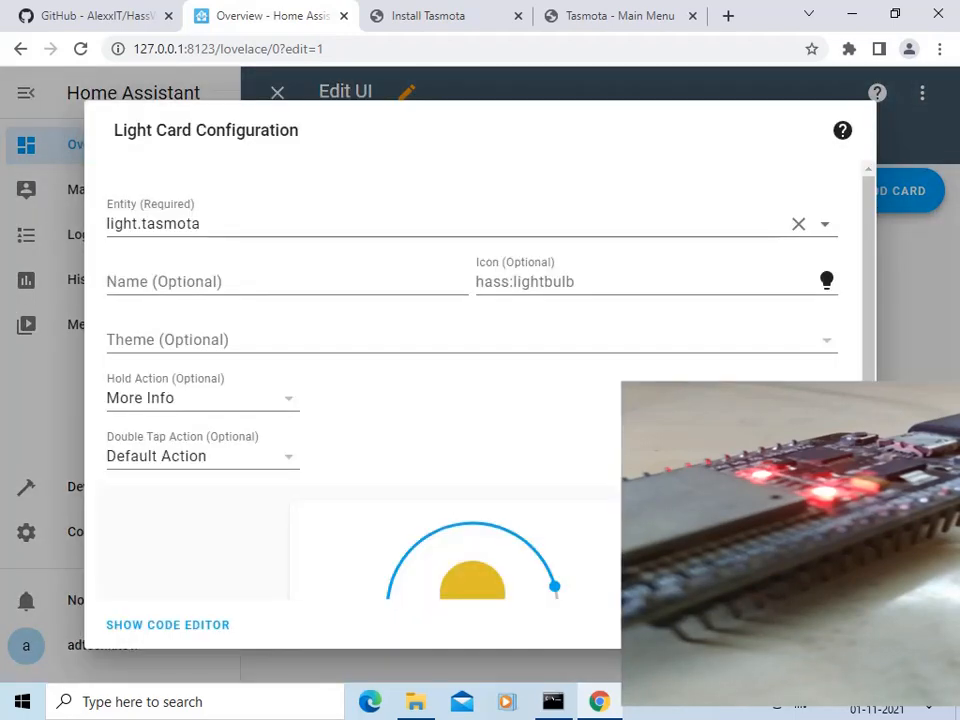
left_click(840, 625)
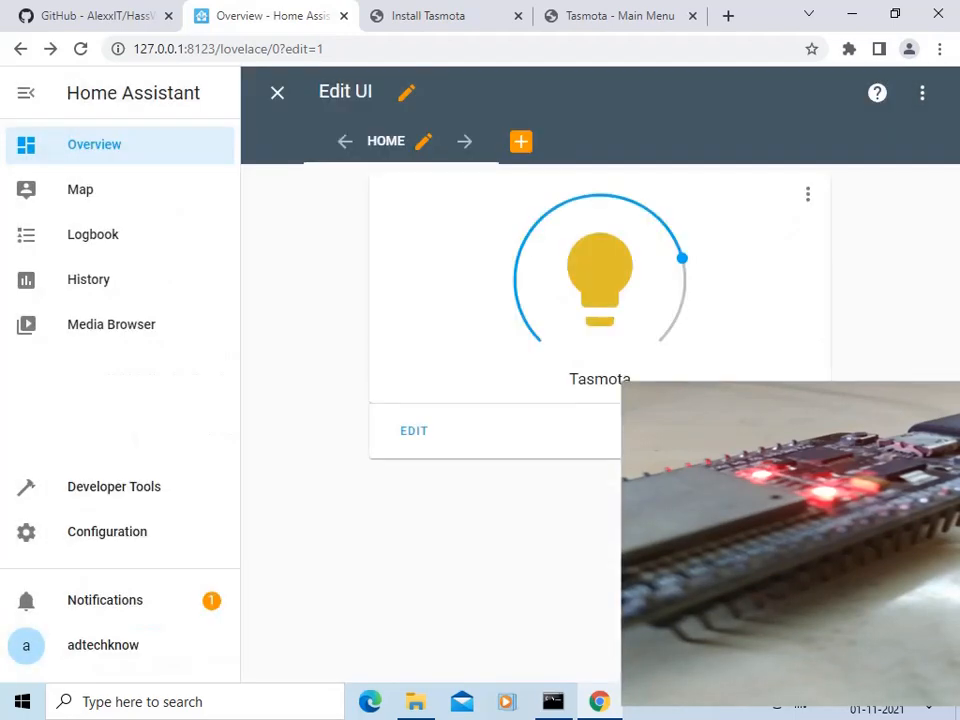
Step: Use the Tasmota light card to switch the light off and on, raise it to nearly full brightness and dim it to a low level
left_click(601, 294)
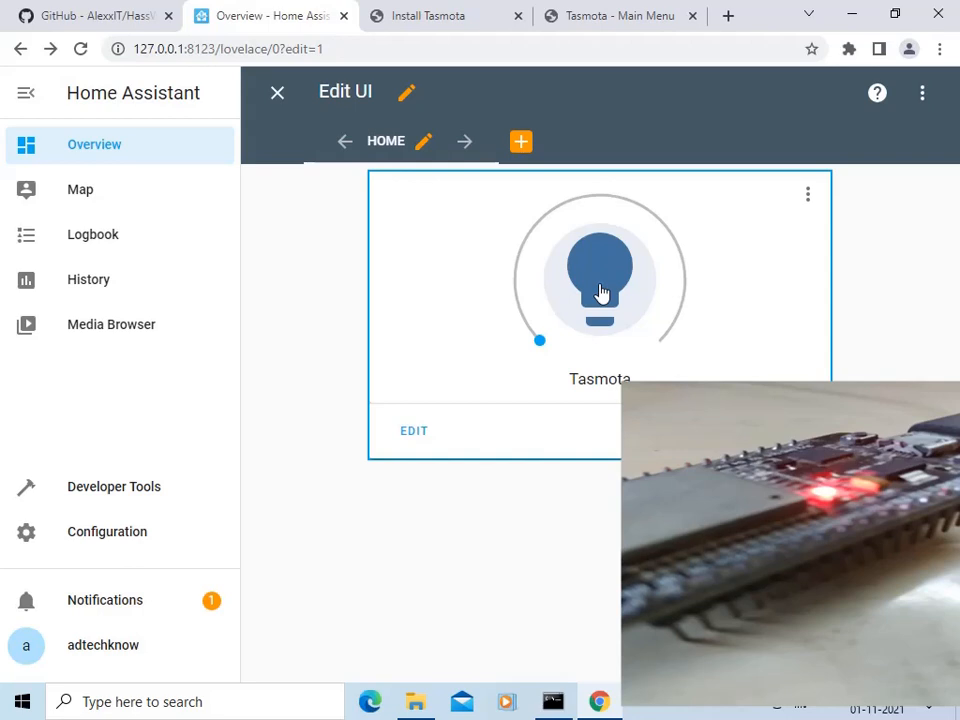
left_click(600, 285)
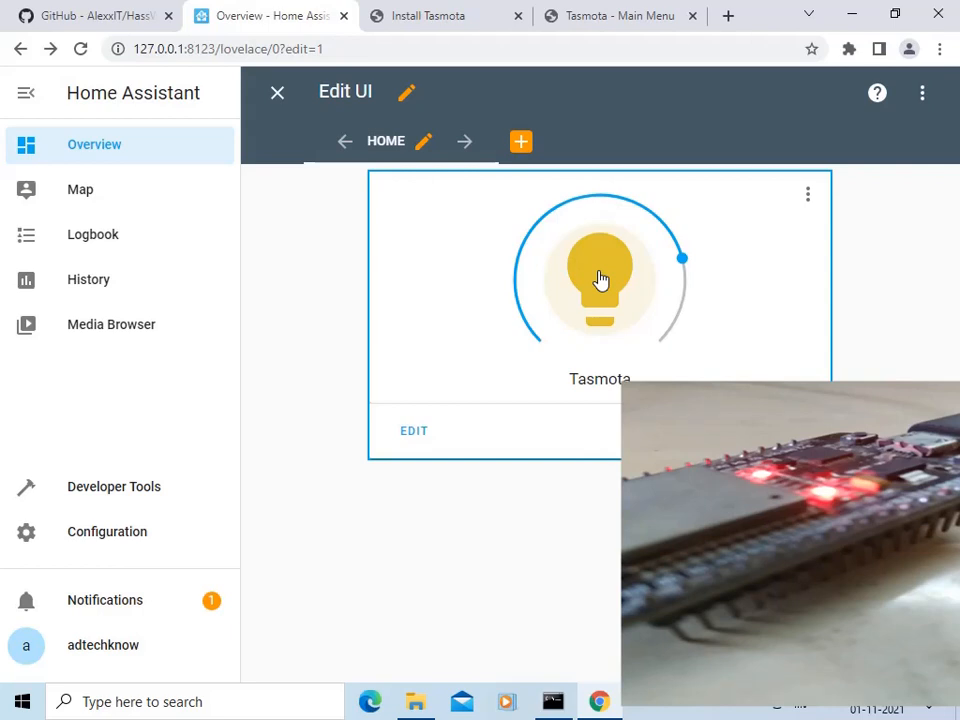
left_click_drag(684, 261, 670, 347)
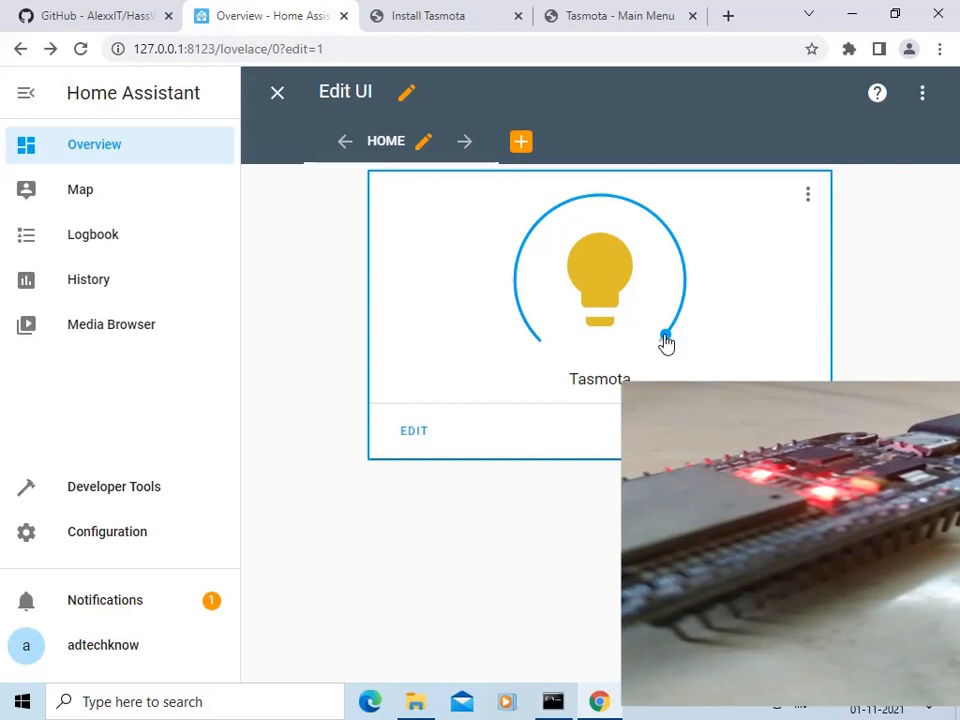
left_click_drag(666, 343, 550, 313)
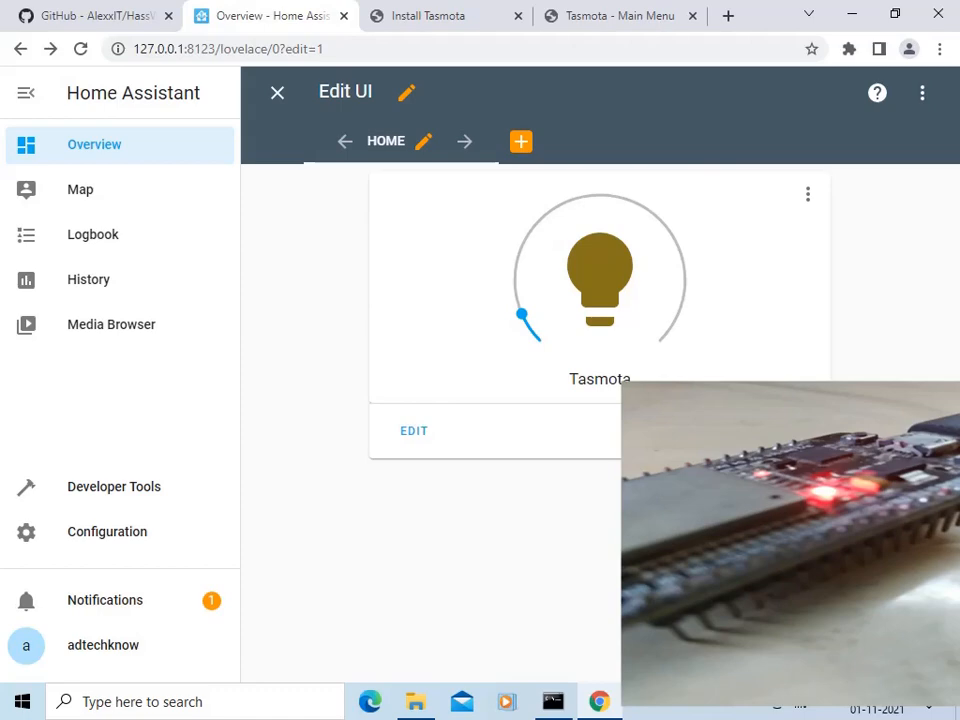
Step: Start an Entities card for the Home view and set its first entity to sensor.tasmota_esp32_halleffect
left_click(885, 495)
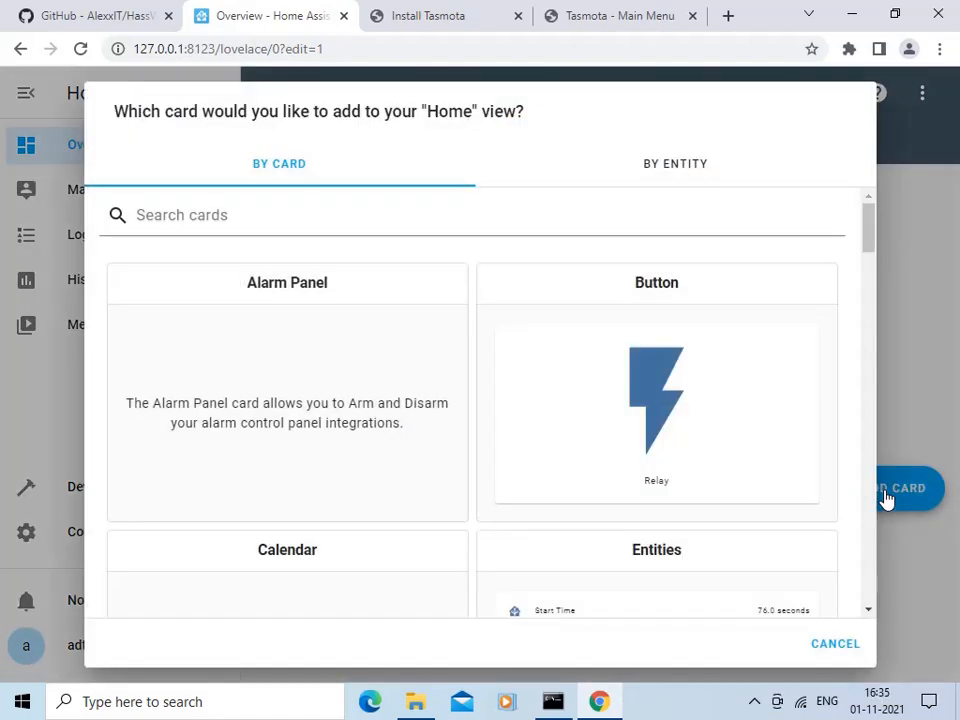
scroll(870, 242, "down", 1)
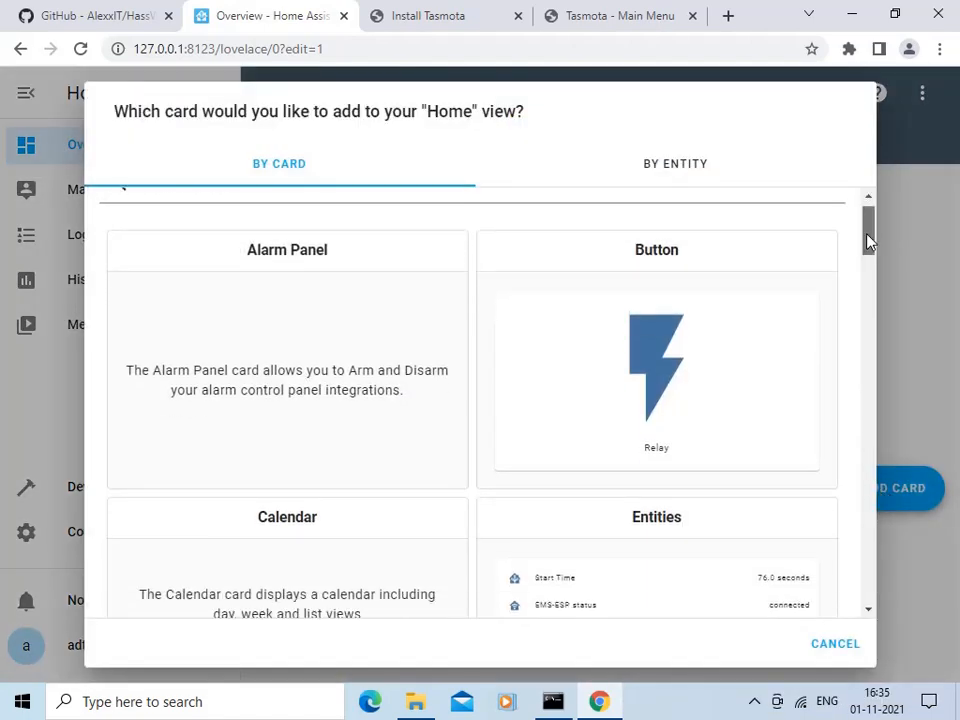
scroll(868, 260, "down", 2)
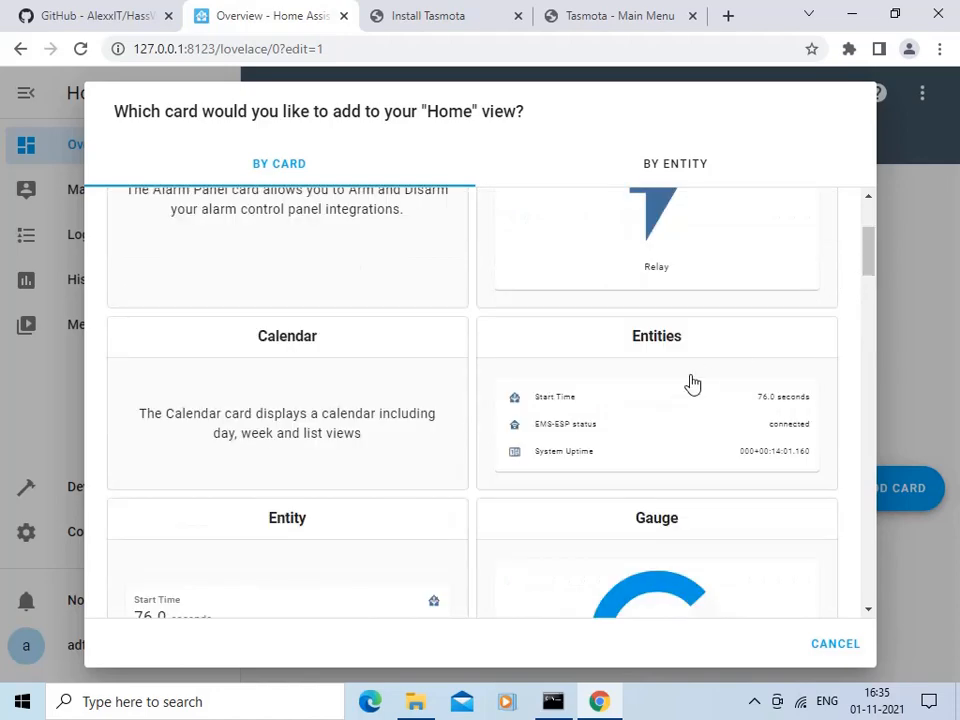
left_click(692, 384)
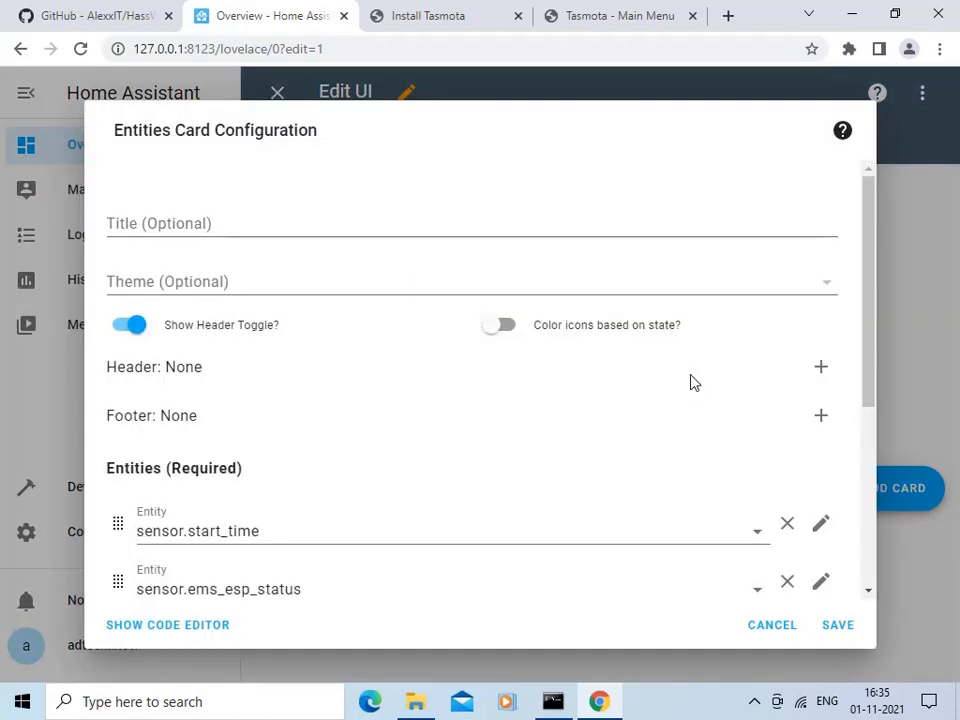
scroll(692, 383, "down", 2)
left_click(486, 377)
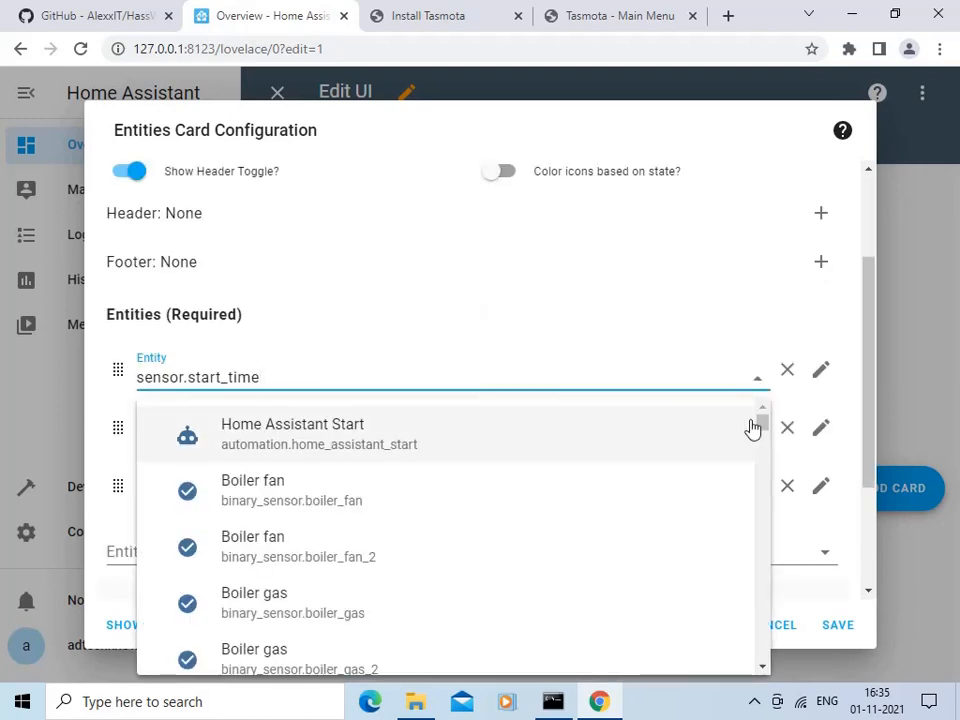
key("ctrl+a")
key("BackSpace")
type("tas")
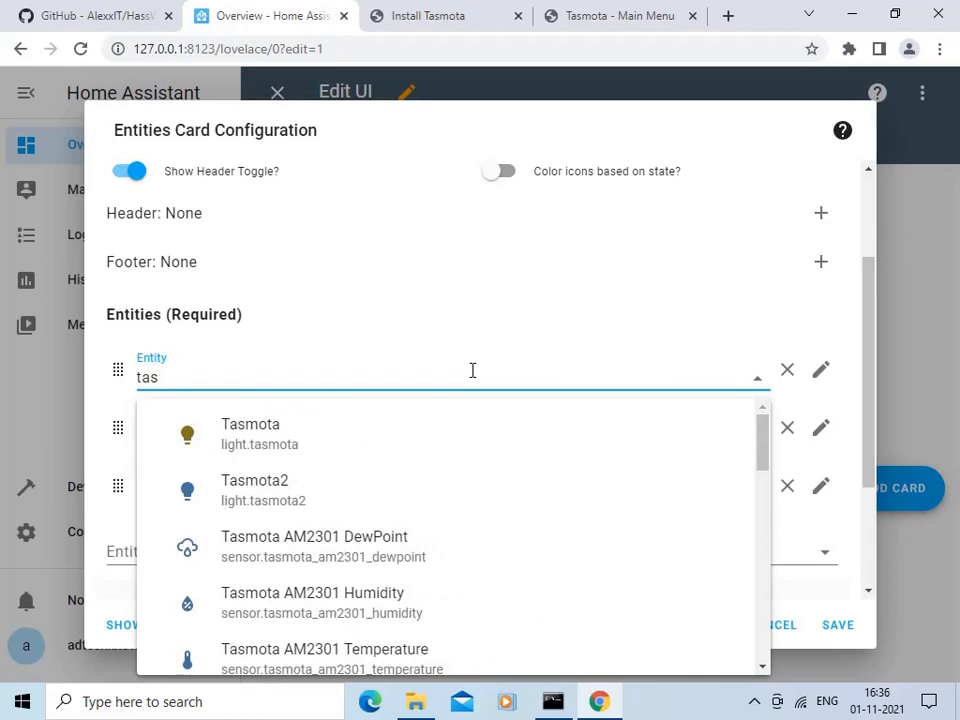
type("mota")
scroll(488, 540, "down", 2)
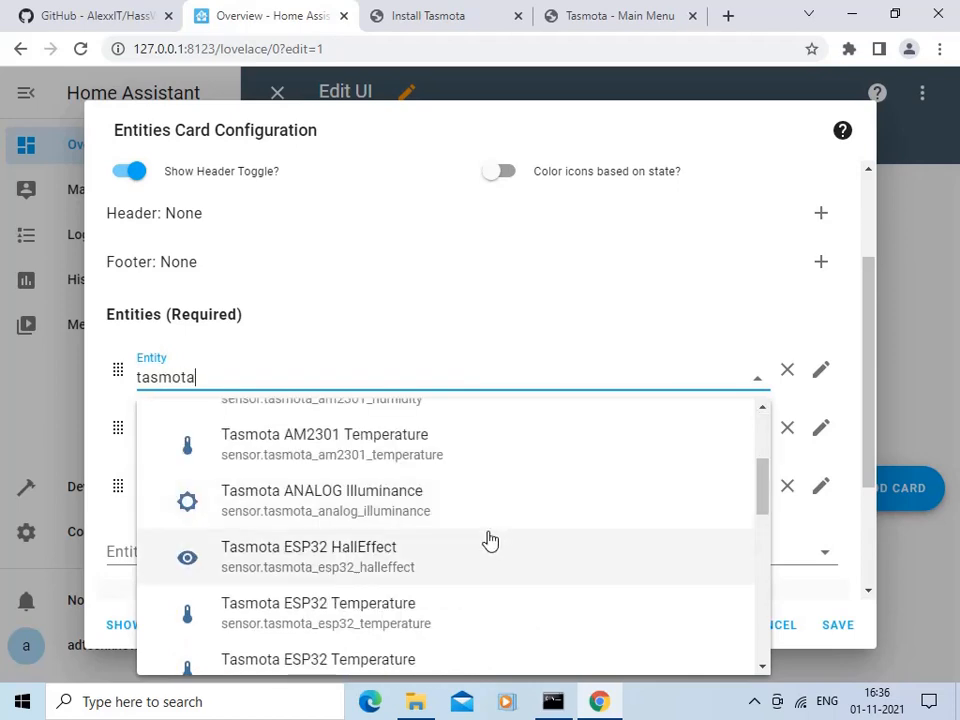
left_click(350, 571)
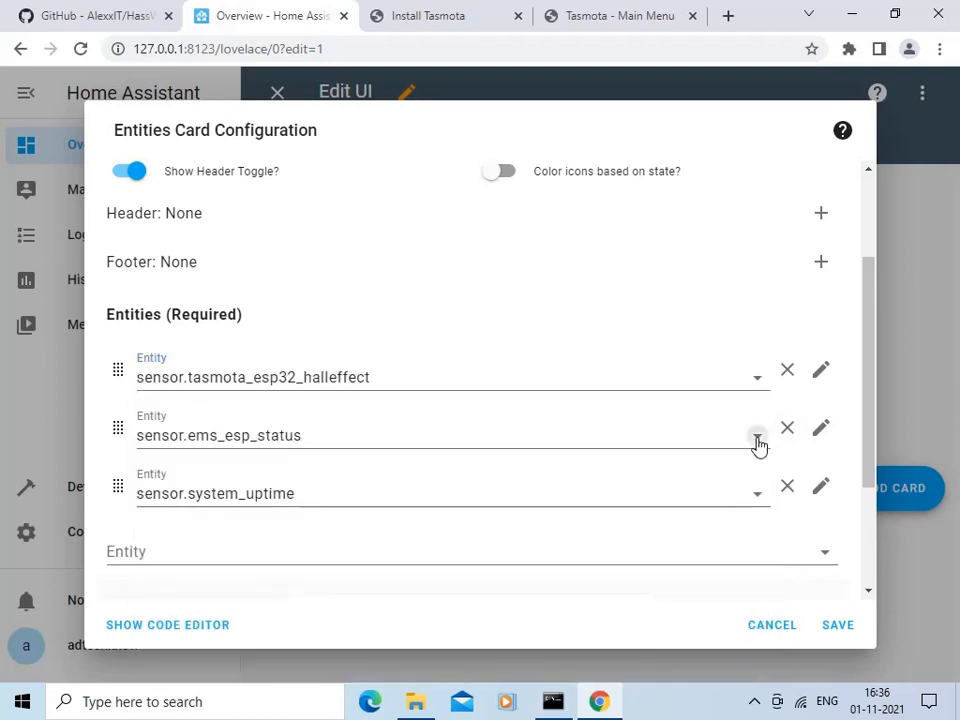
Step: Set the Entities card's second entity to sensor.tasmota_esp32_temperature
left_click(757, 443)
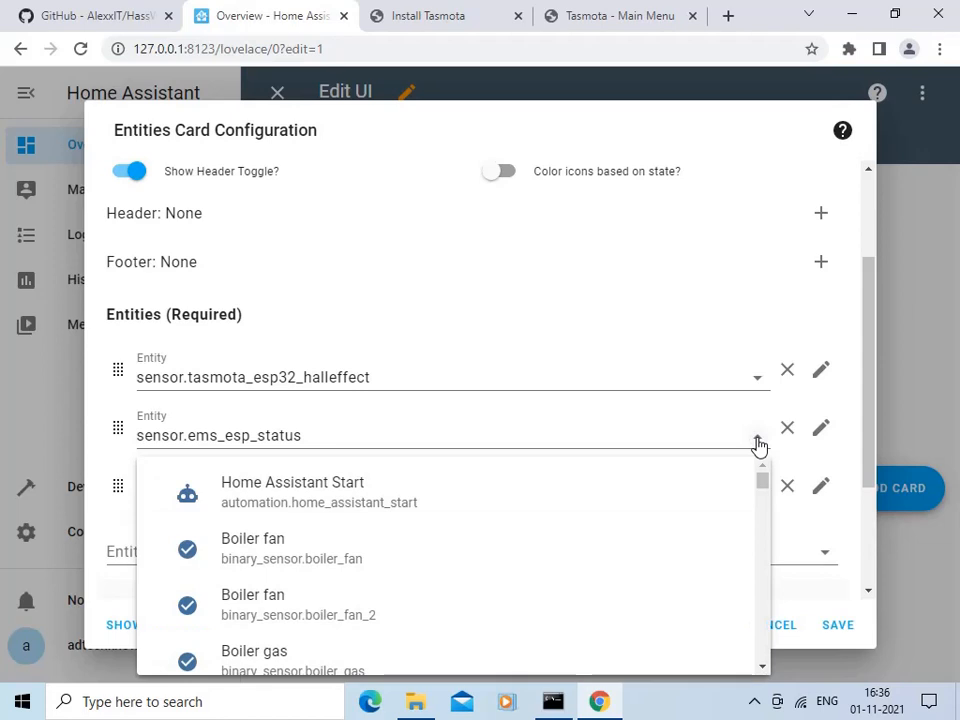
triple_click(490, 430)
type("sensor.tasmota")
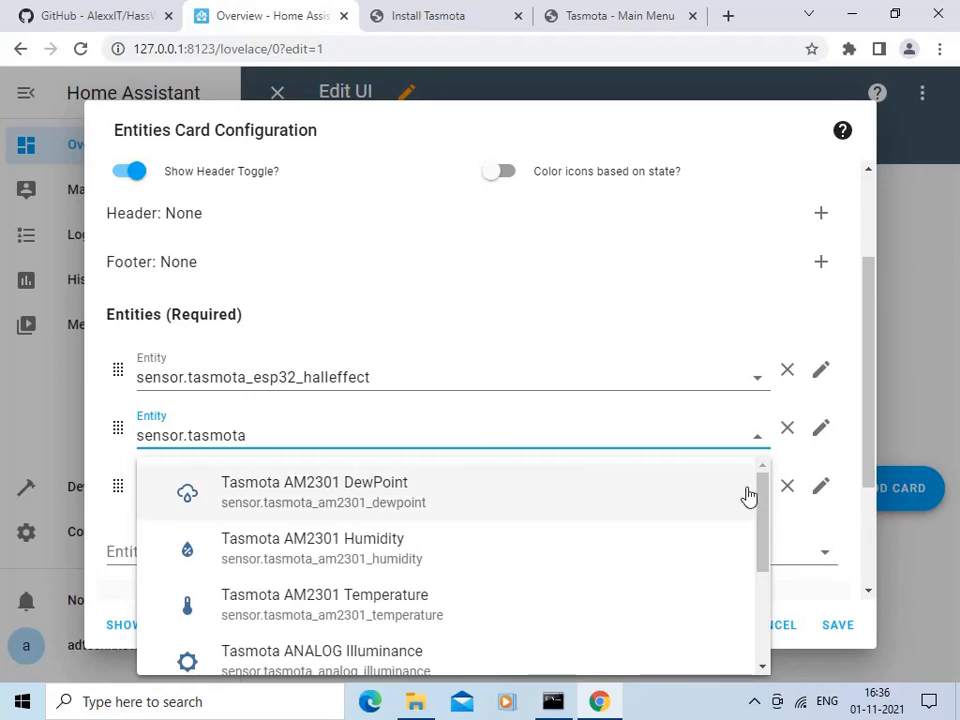
left_click_drag(763, 516, 765, 592)
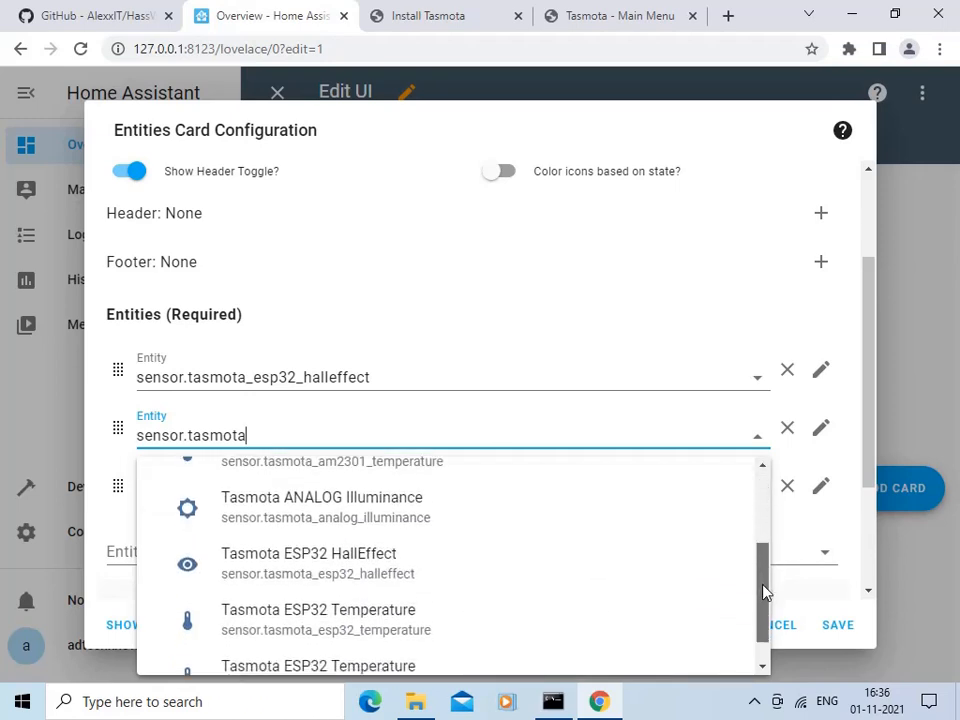
left_click(390, 637)
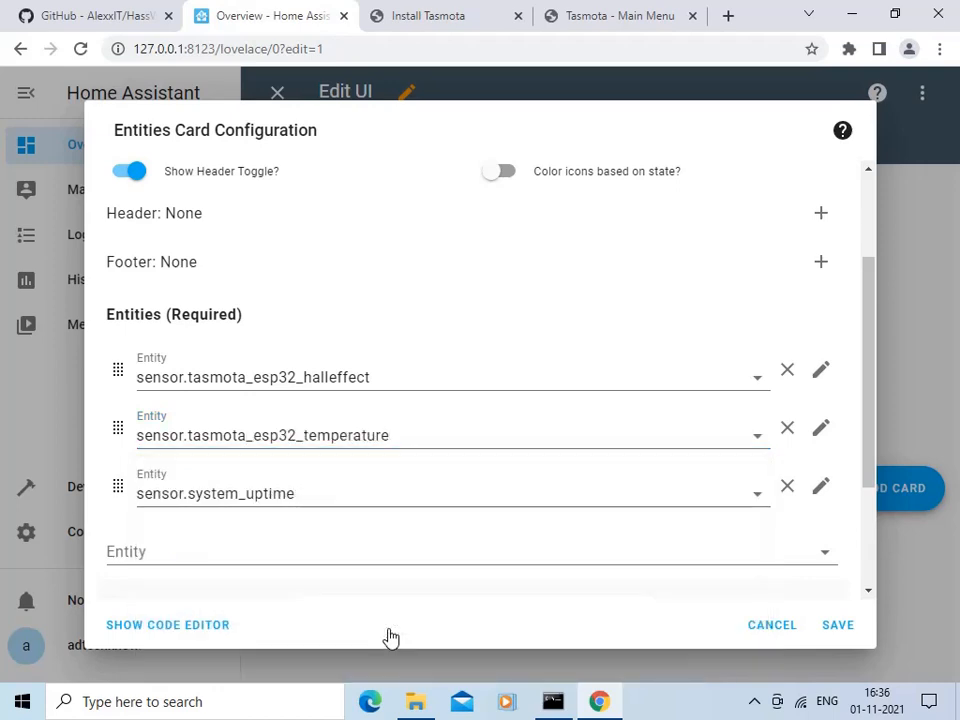
Step: Remove the third entity, sensor.system_uptime, from the Entities card and save the card
left_click(386, 497)
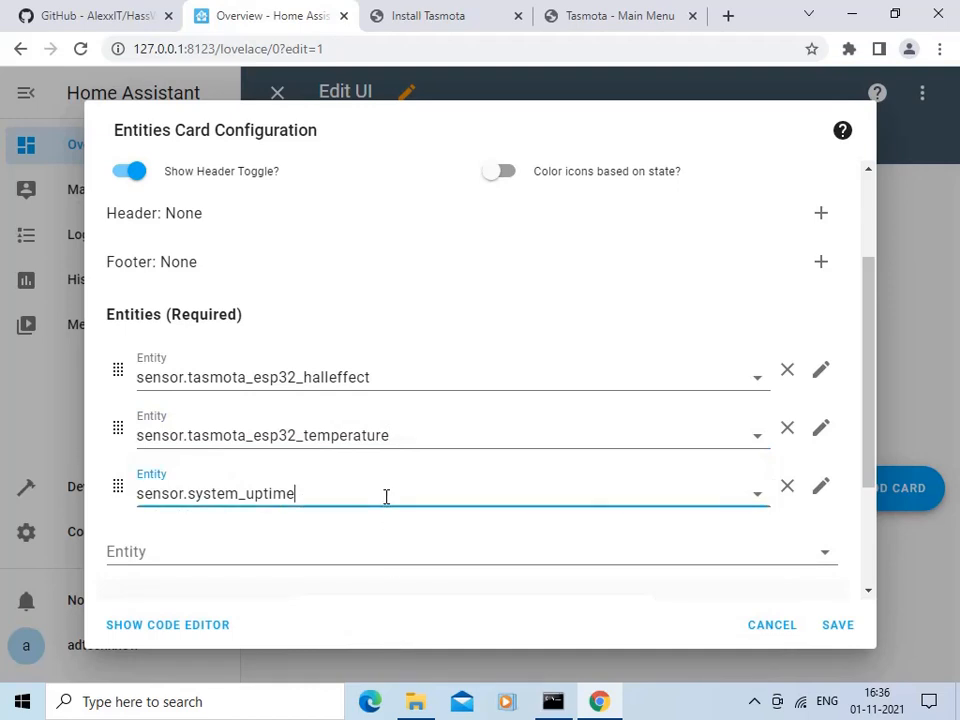
key("BackSpace")
key("ctrl+a")
key("BackSpace")
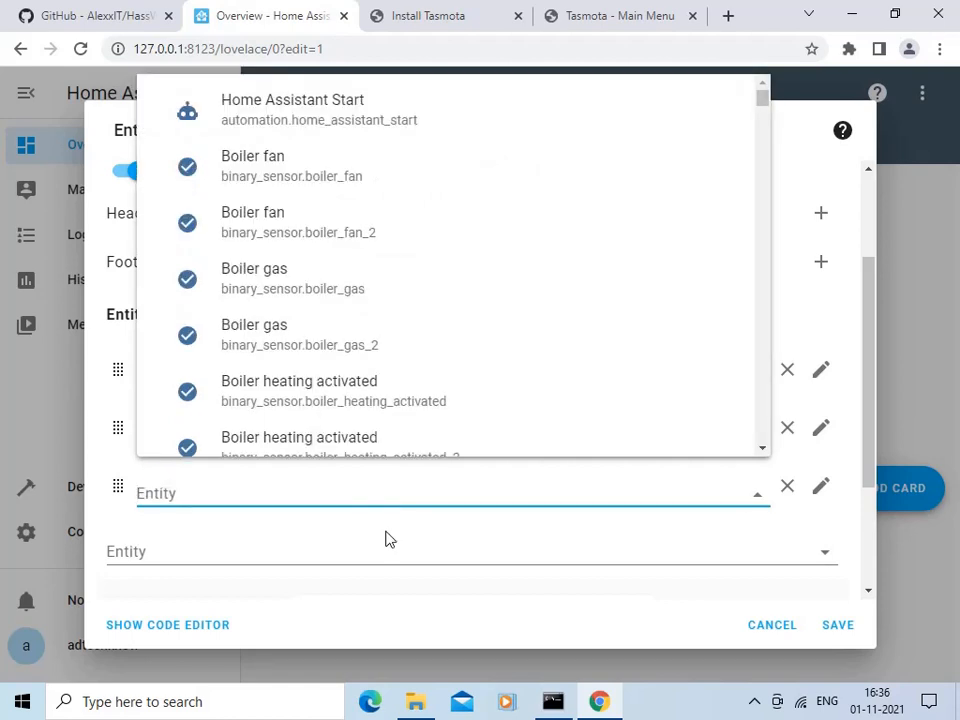
left_click(386, 540)
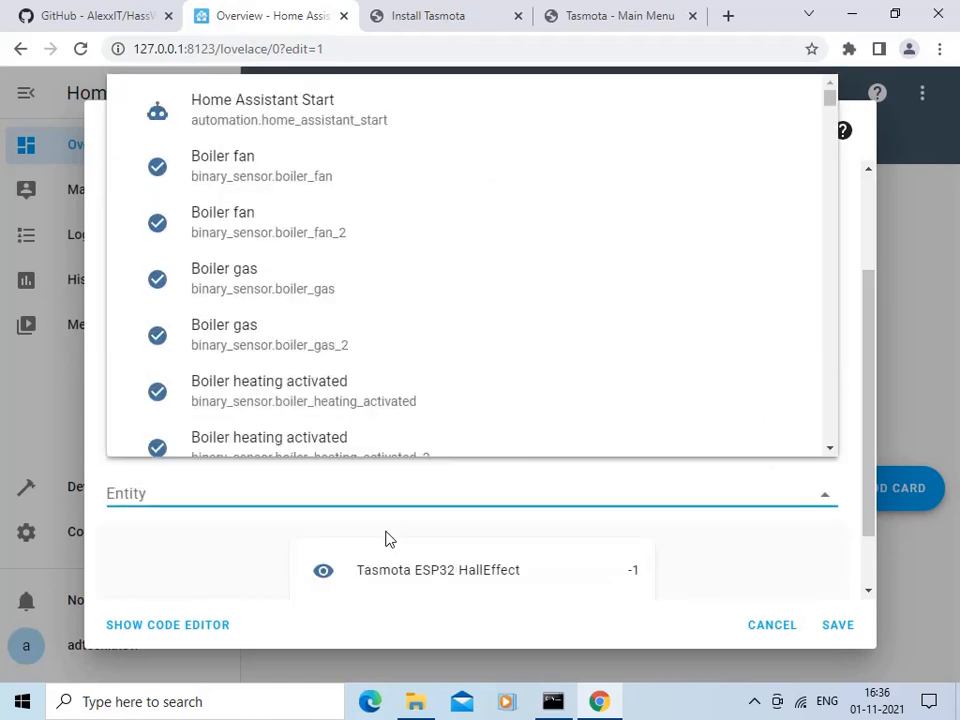
left_click(575, 612)
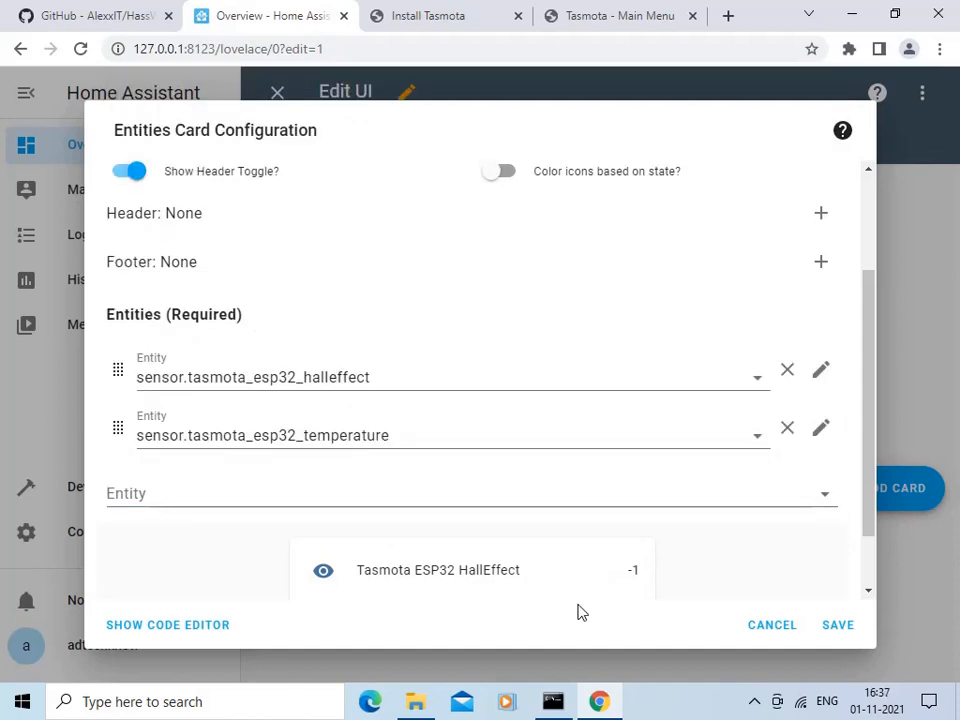
left_click(838, 626)
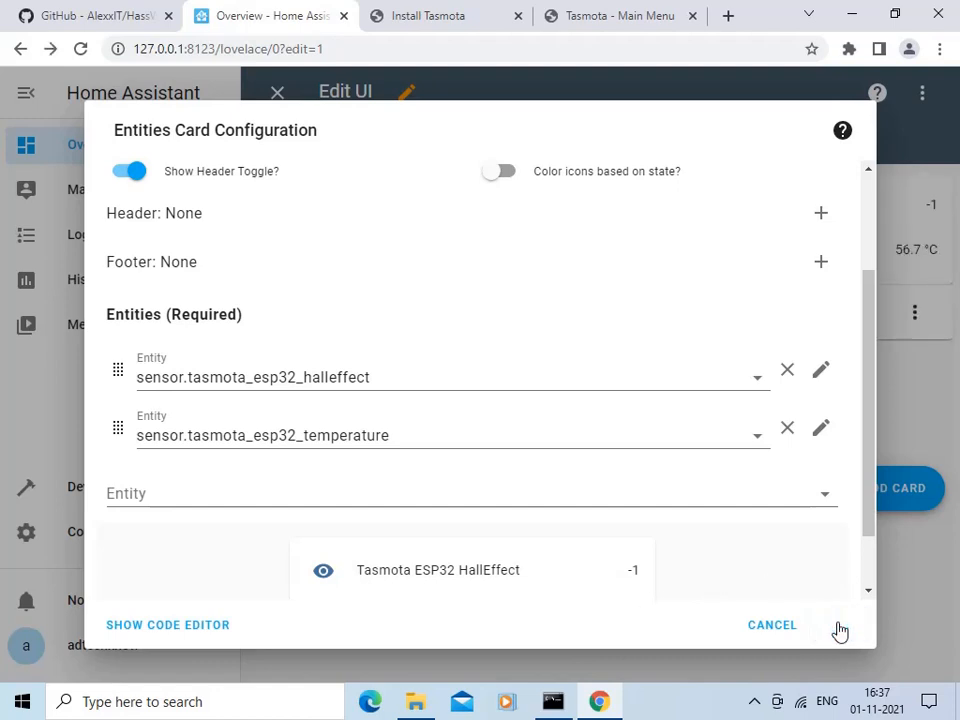